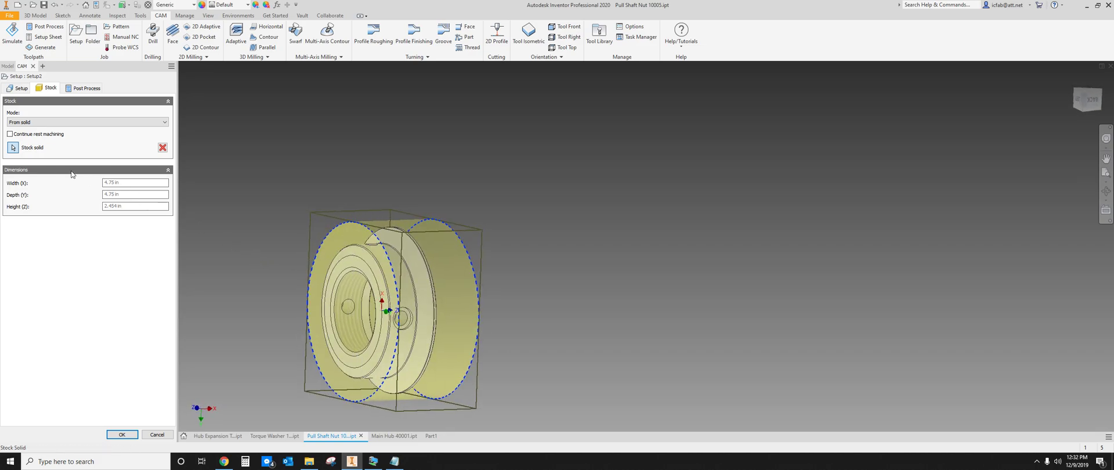
# Review the work coordinate system and stock settings of Setup2, and accept them
pyautogui.click(17, 88)
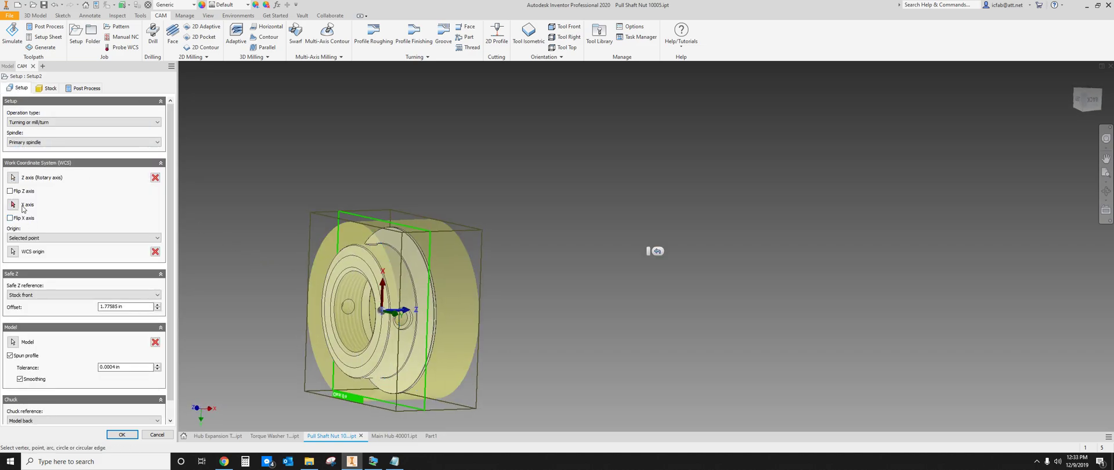
pyautogui.scroll(-1, 309, 303)
pyautogui.keyDown('shift'); pyautogui.moveTo(309, 303); pyautogui.dragTo(338, 294, button='middle'); pyautogui.keyUp('shift')
pyautogui.keyDown('shift'); pyautogui.moveTo(323, 325); pyautogui.dragTo(275, 287, button='middle'); pyautogui.keyUp('shift')
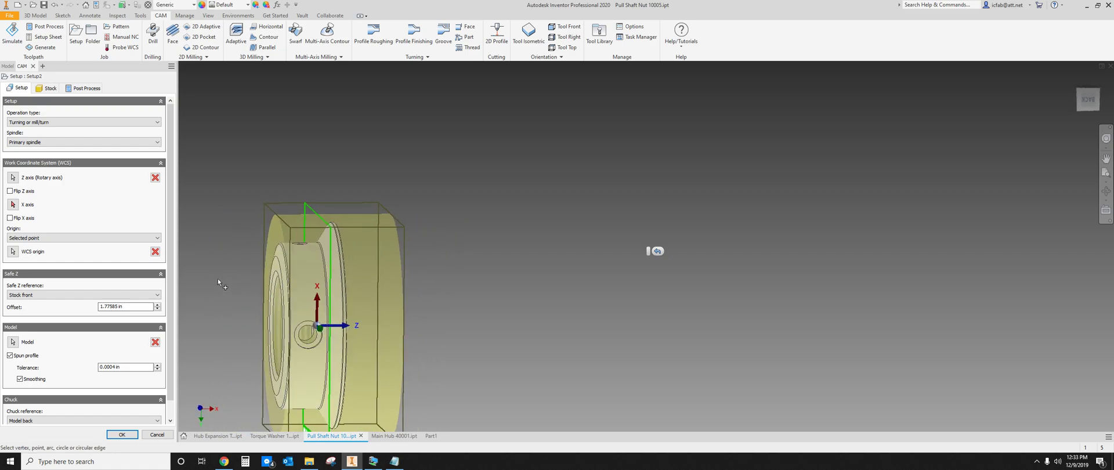
pyautogui.keyDown('shift'); pyautogui.moveTo(236, 266); pyautogui.dragTo(255, 279, button='middle'); pyautogui.keyUp('shift')
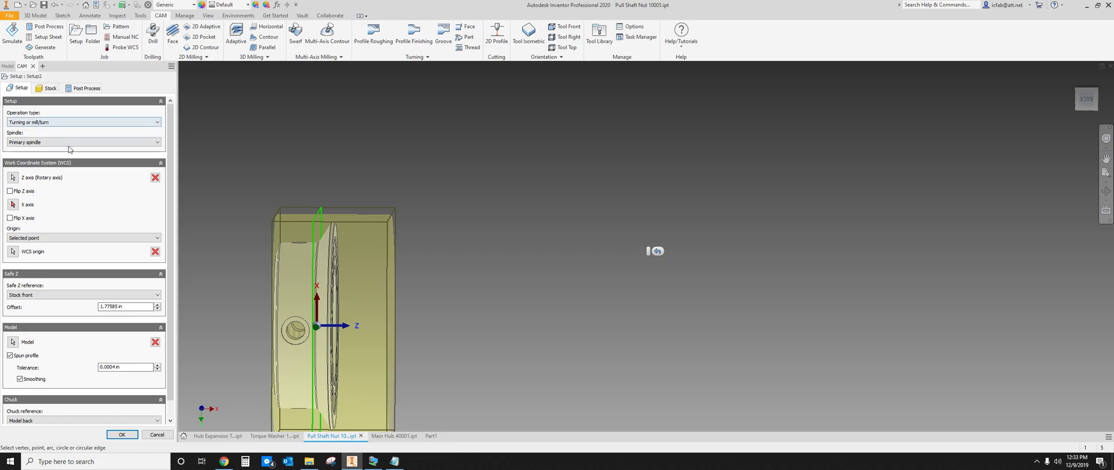
pyautogui.click(46, 88)
pyautogui.click(122, 435)
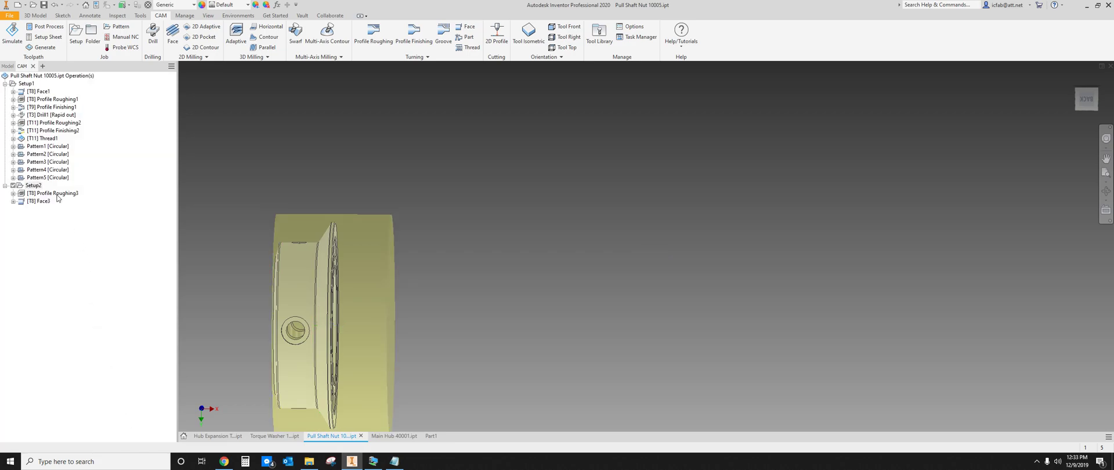
# Examine the Profile Roughing3 toolpath in Setup2 together with the operation's tool and geometry settings
pyautogui.click(53, 194)
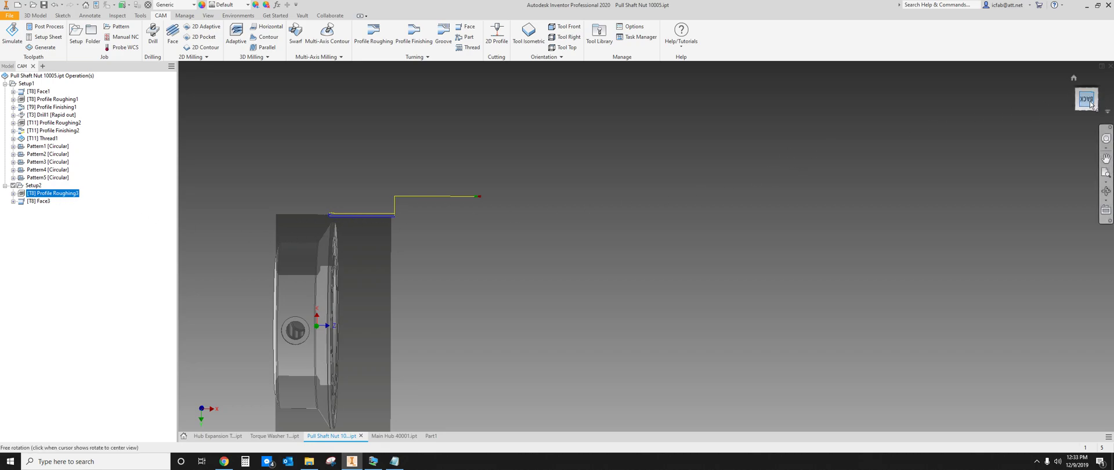
pyautogui.scroll(-6, 829, 158)
pyautogui.scroll(3, 680, 158)
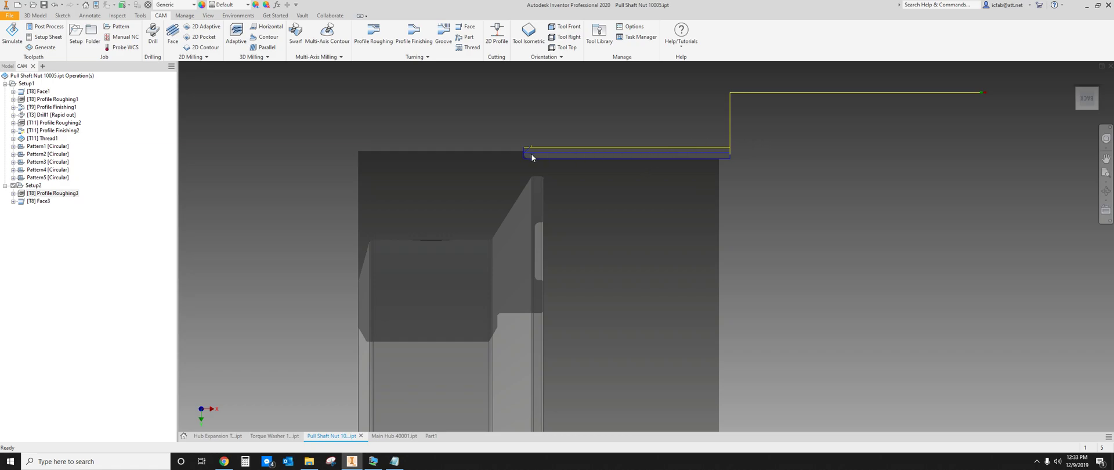
pyautogui.doubleClick(53, 193)
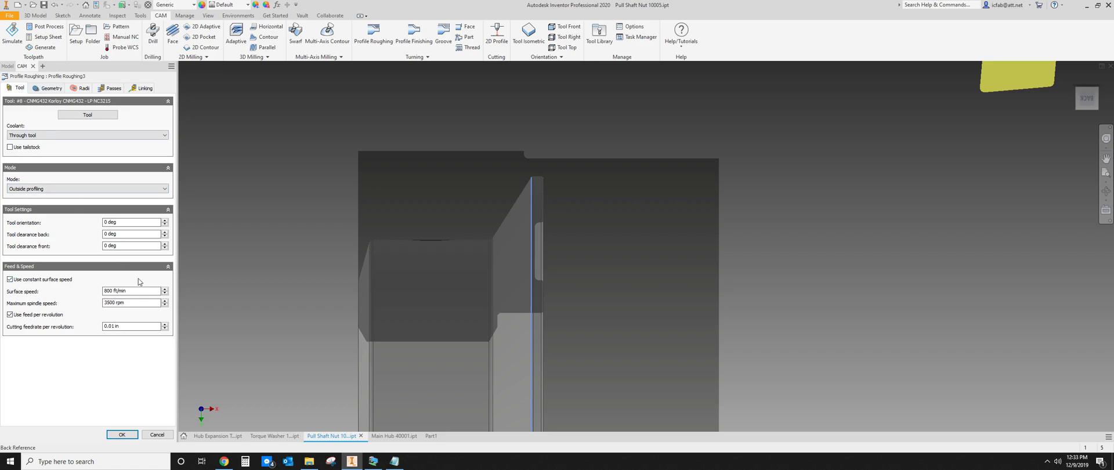
pyautogui.scroll(2, 221, 231)
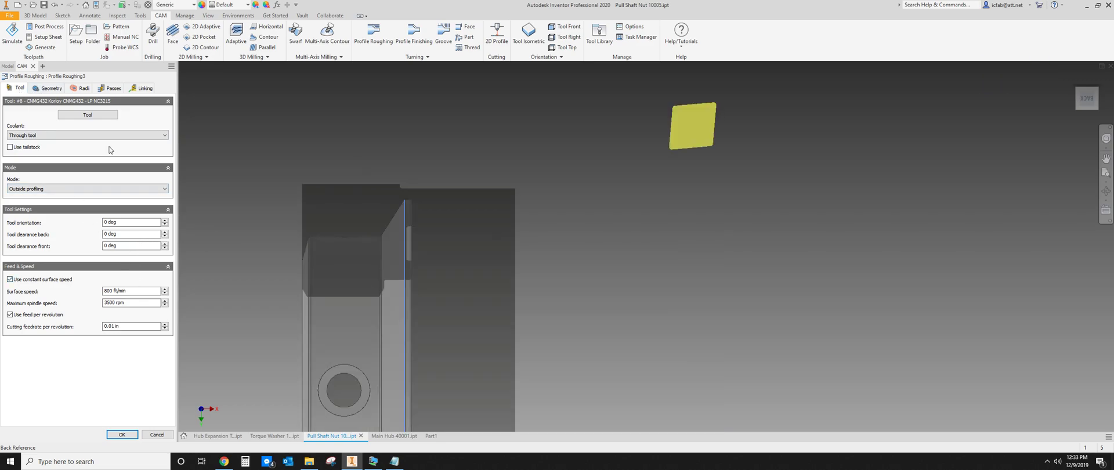
pyautogui.click(47, 88)
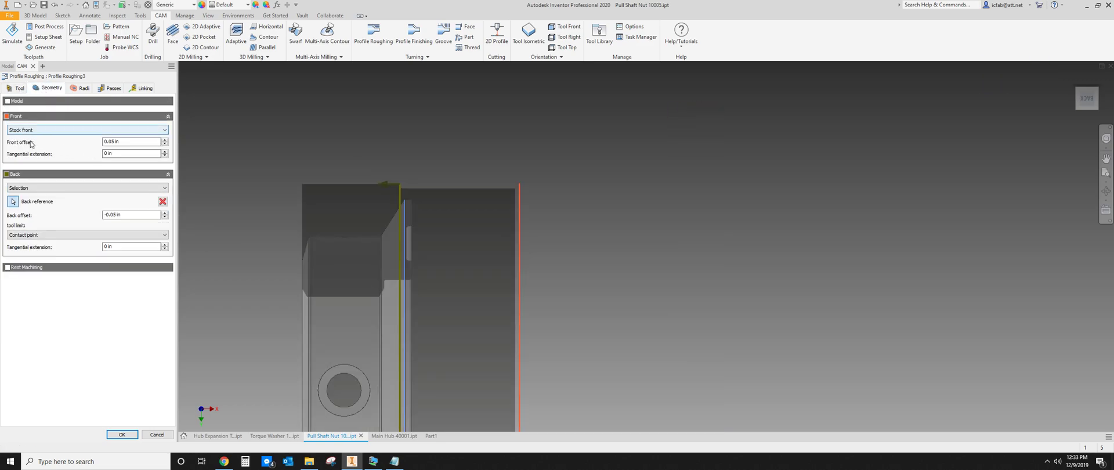
pyautogui.moveTo(130, 147)
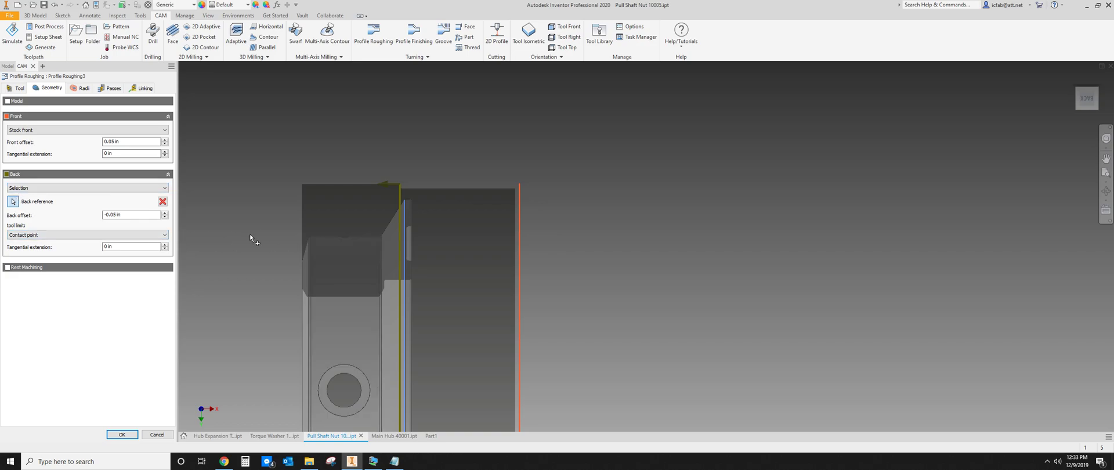
# Clear the back reference of Profile Roughing3, reselect the outer face beside the angled flange as the reference, and accept the operation
pyautogui.click(163, 201)
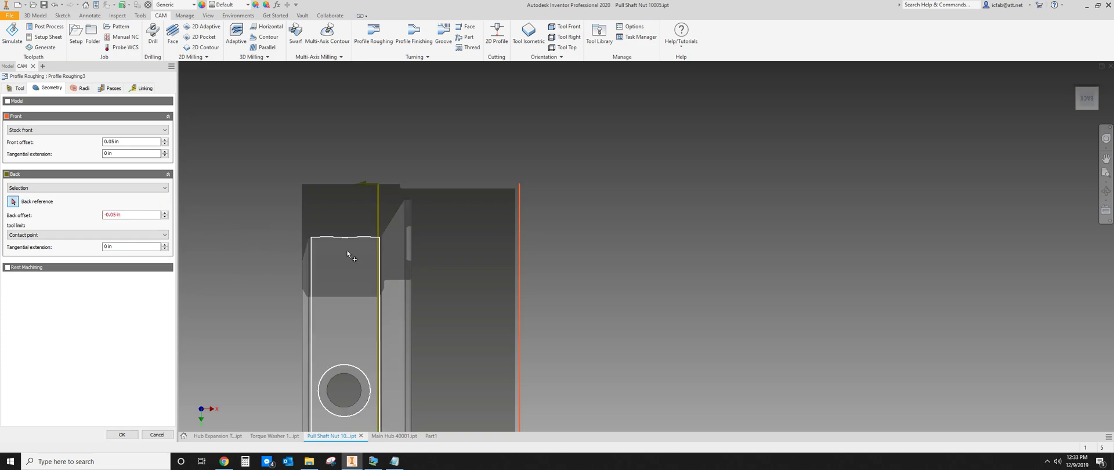
pyautogui.scroll(5, 360, 248)
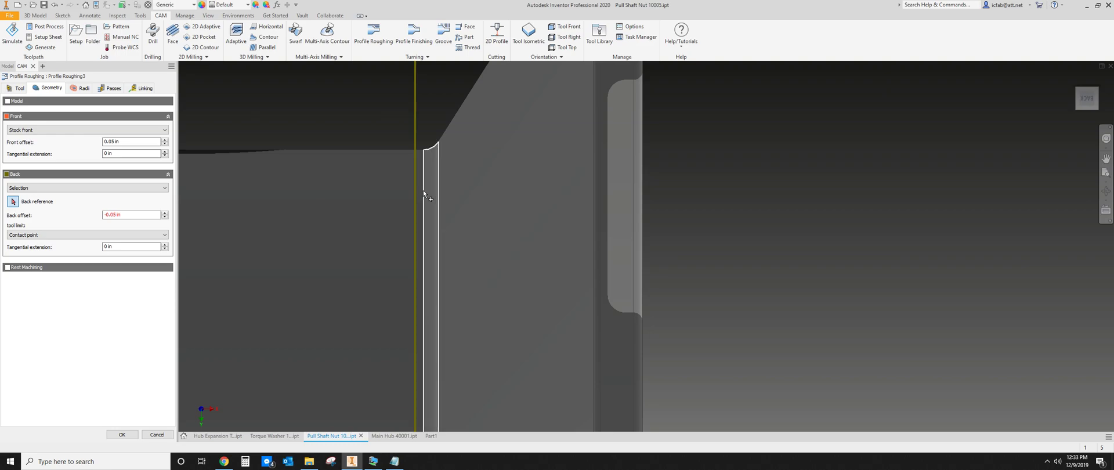
pyautogui.click(13, 202)
pyautogui.click(13, 202)
pyautogui.click(338, 196)
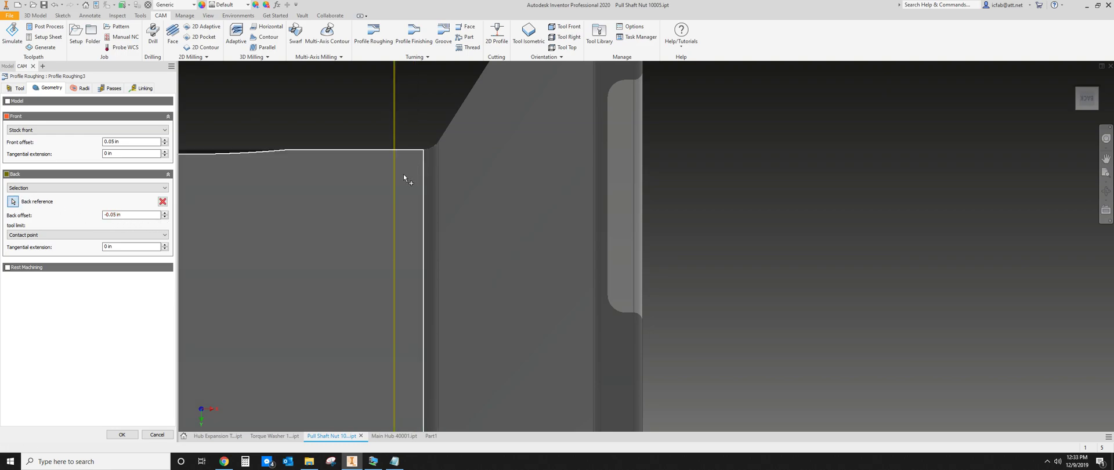
pyautogui.click(134, 435)
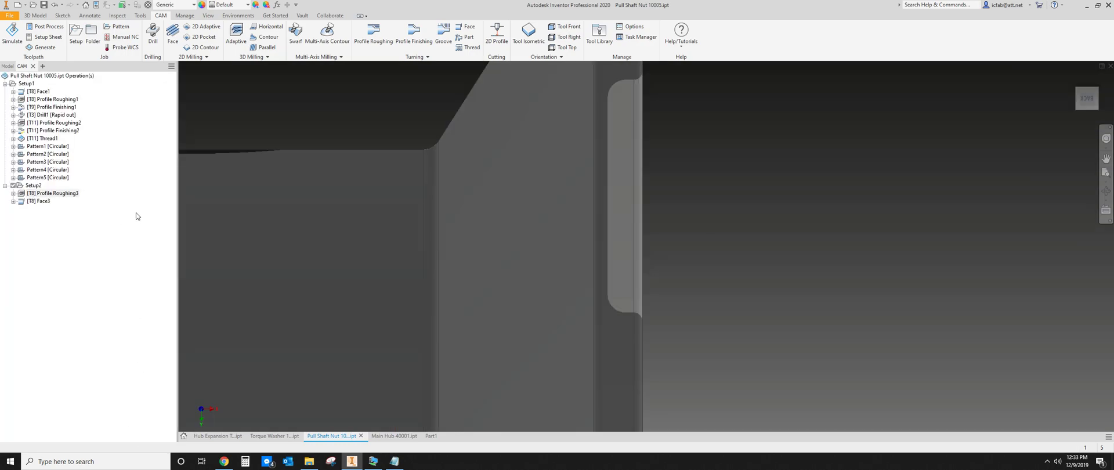
# Inspect the Profile Roughing3 toolpath and check the operation's geometry limits and clearance, outer and inner radii against the part
pyautogui.scroll(-6, 406, 233)
pyautogui.scroll(3, 373, 142)
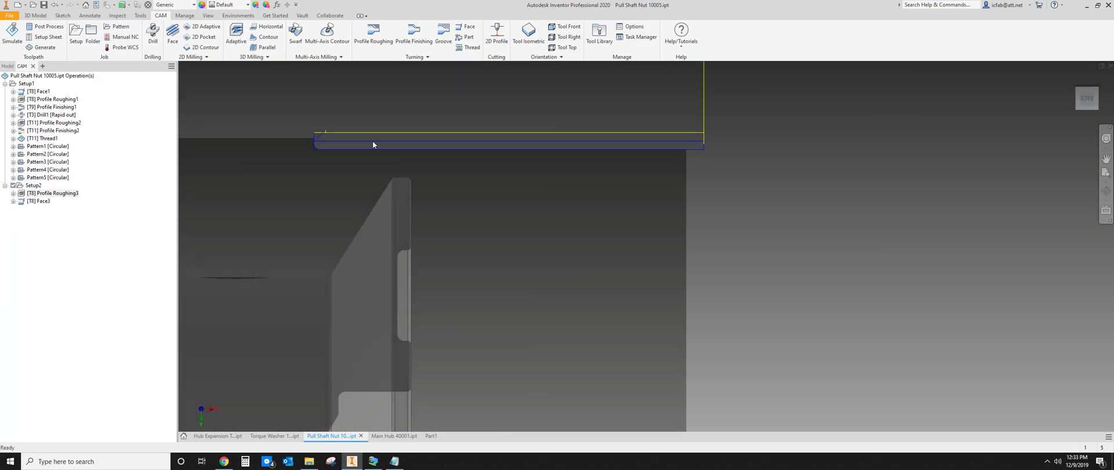
pyautogui.doubleClick(39, 194)
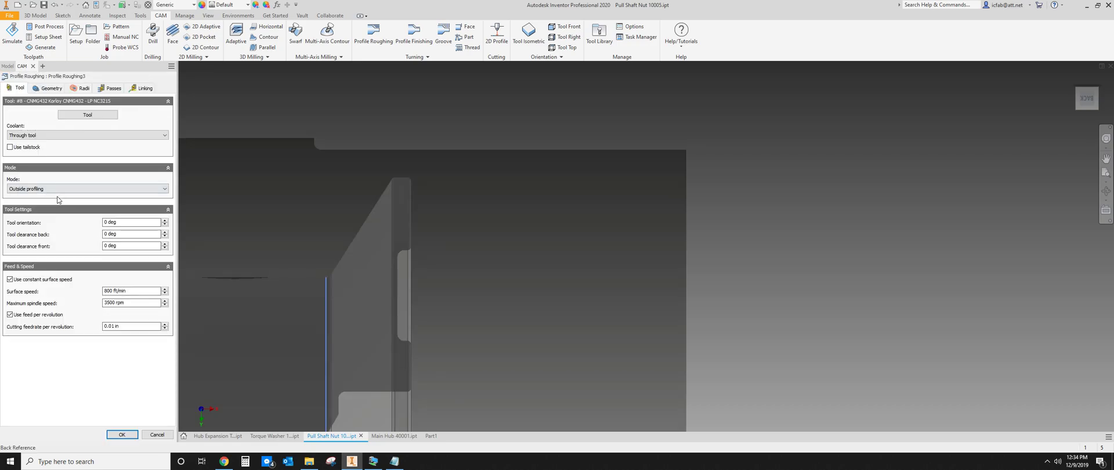
pyautogui.click(51, 89)
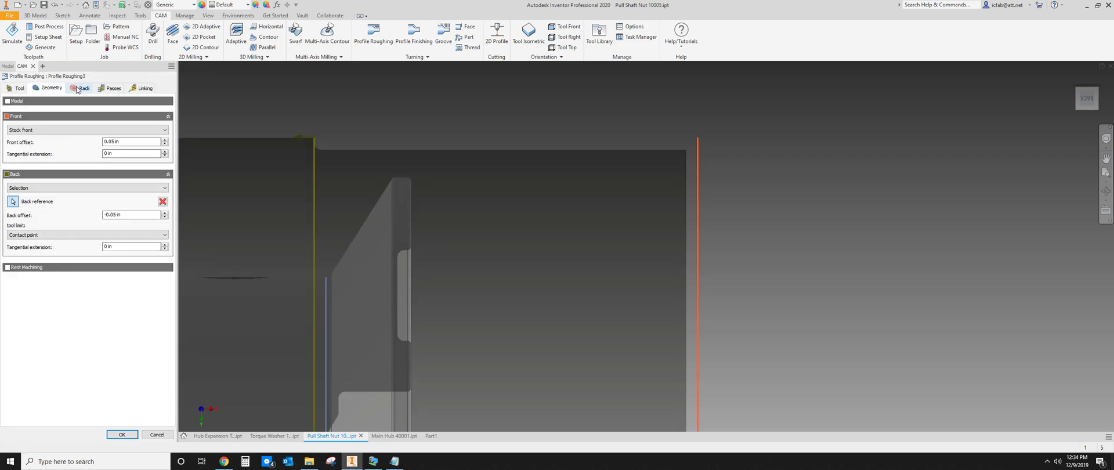
pyautogui.click(84, 89)
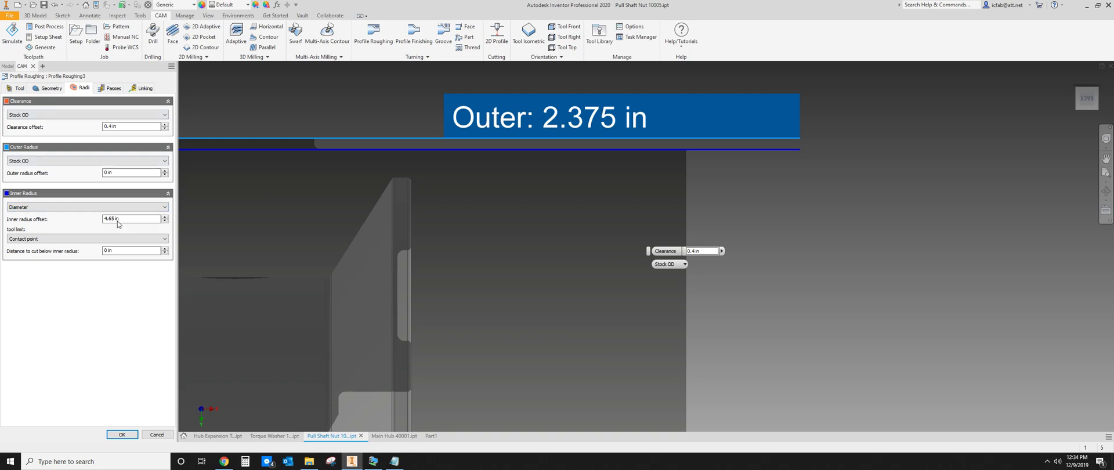
pyautogui.scroll(-2, 386, 195)
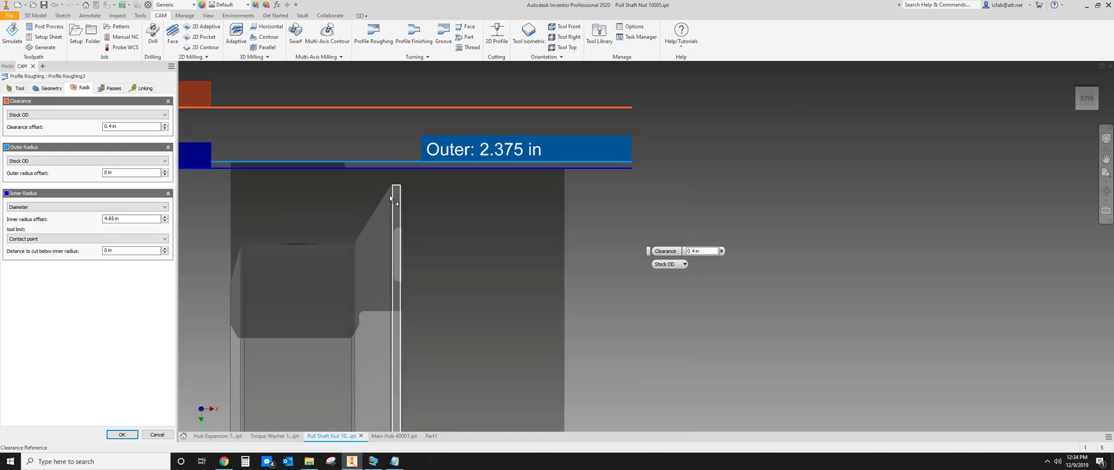
pyautogui.scroll(-3, 353, 223)
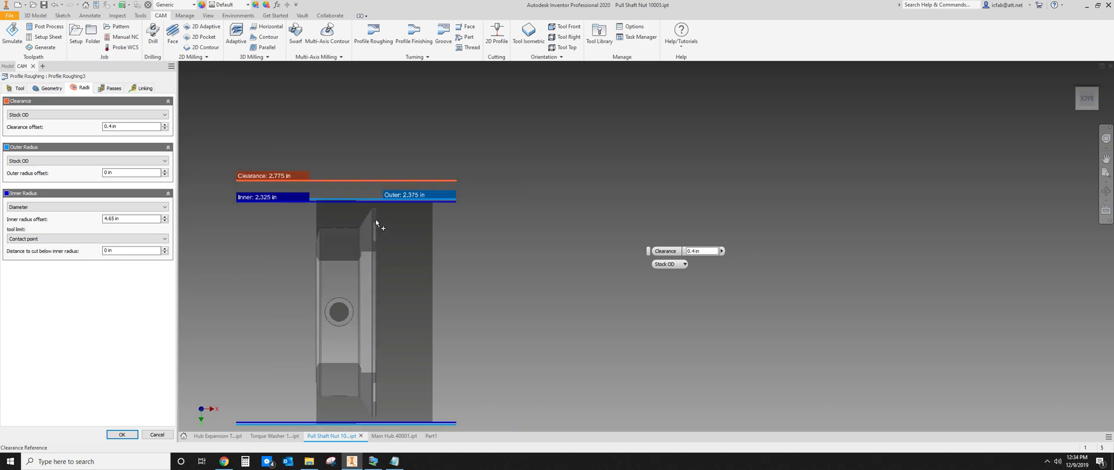
pyautogui.keyDown('shift'); pyautogui.moveTo(385, 248); pyautogui.dragTo(316, 246, button='middle'); pyautogui.keyUp('shift')
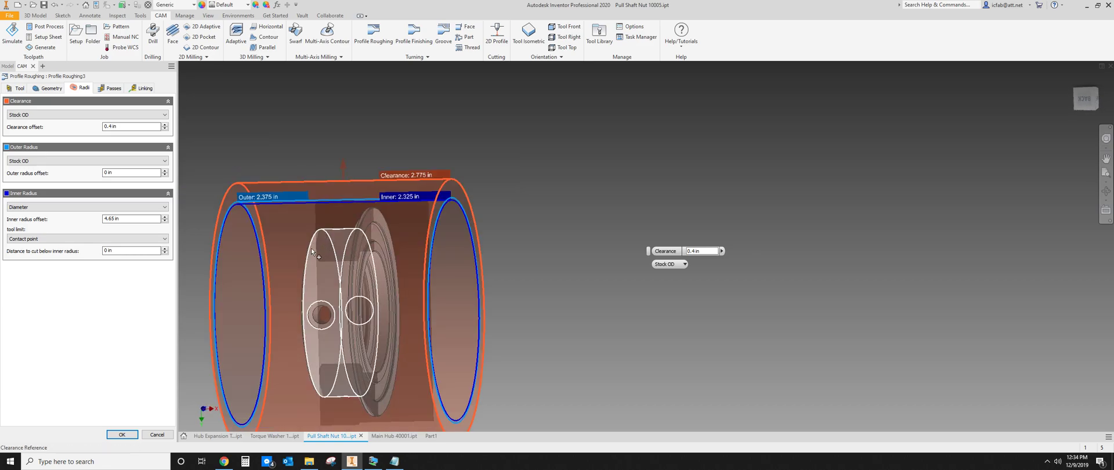
pyautogui.click(1086, 99)
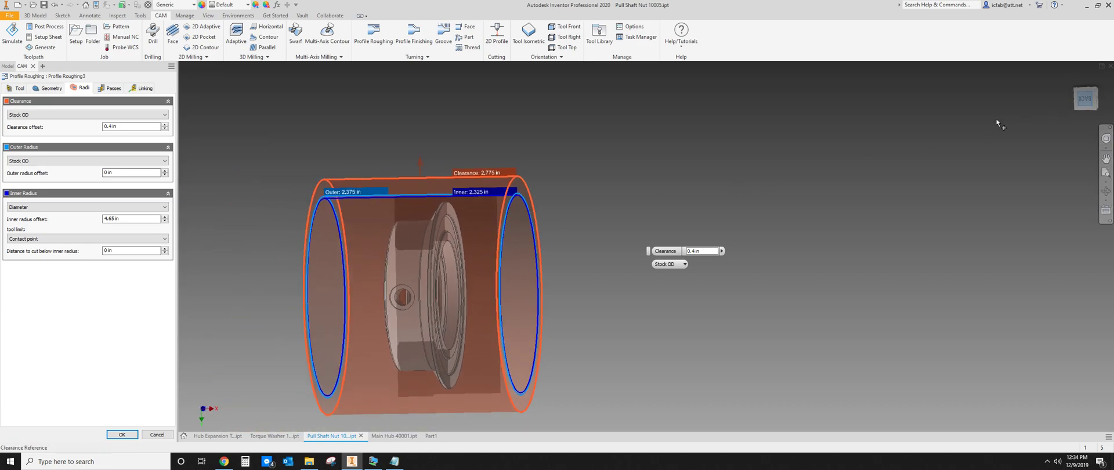
pyautogui.scroll(3, 714, 178)
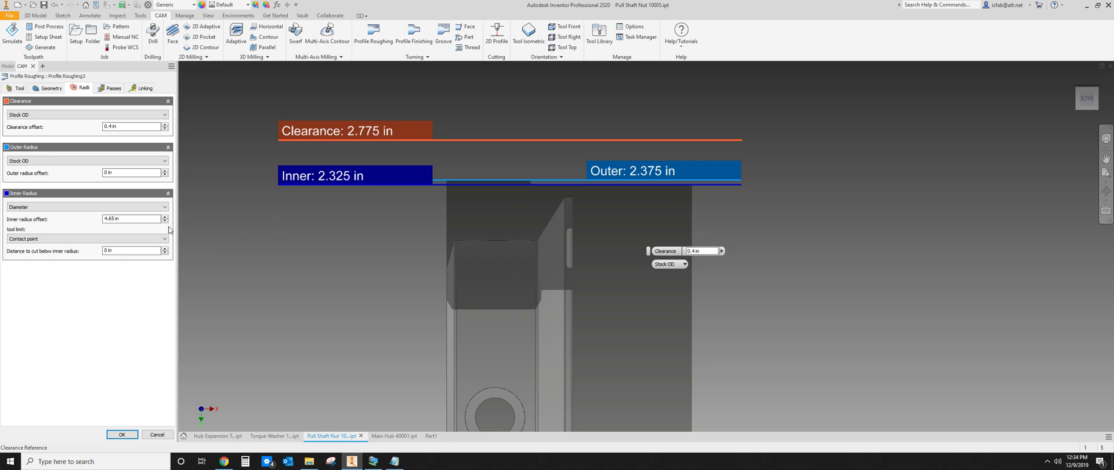
pyautogui.click(127, 218)
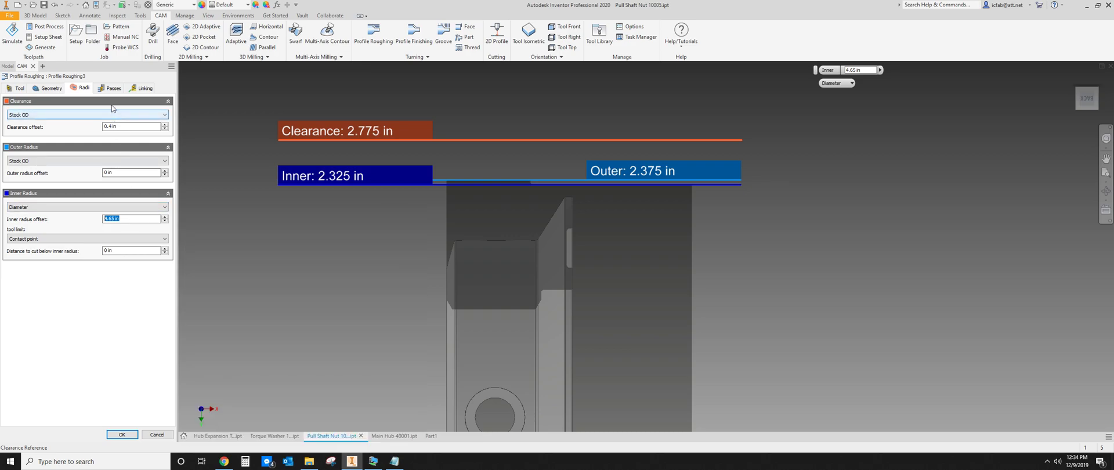
# Check the depth of cut and other passes settings and the linking settings of Profile Roughing3, and accept the operation
pyautogui.click(110, 88)
pyautogui.moveTo(127, 220); pyautogui.dragTo(100, 223)
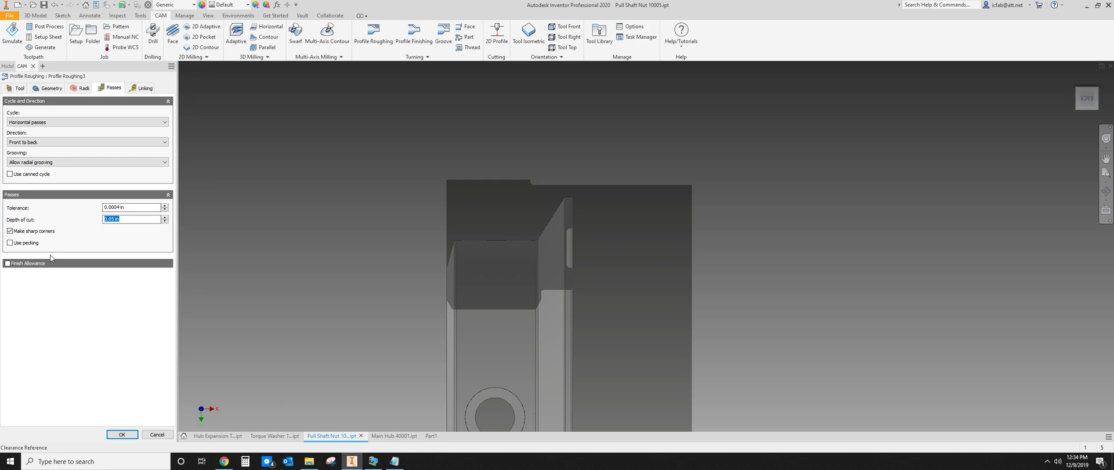
pyautogui.click(140, 88)
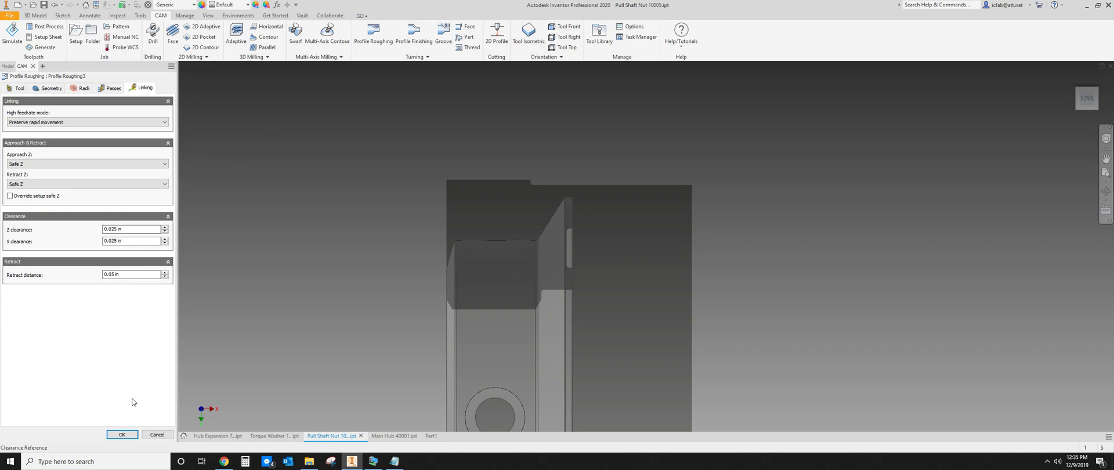
pyautogui.click(122, 435)
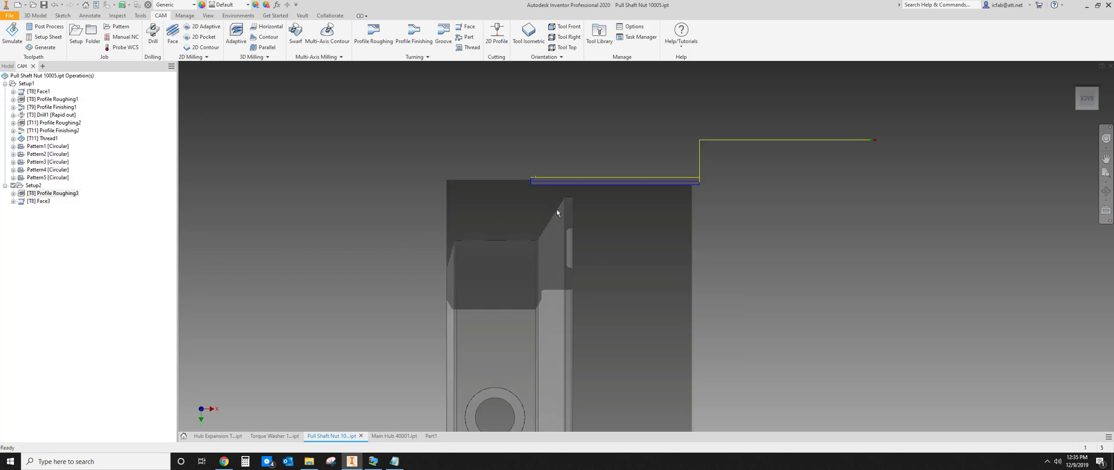
# Simulate the Setup2 operations through the outside profile roughing cut, inspect the machined stock, and close the simulation
pyautogui.scroll(5, 549, 215)
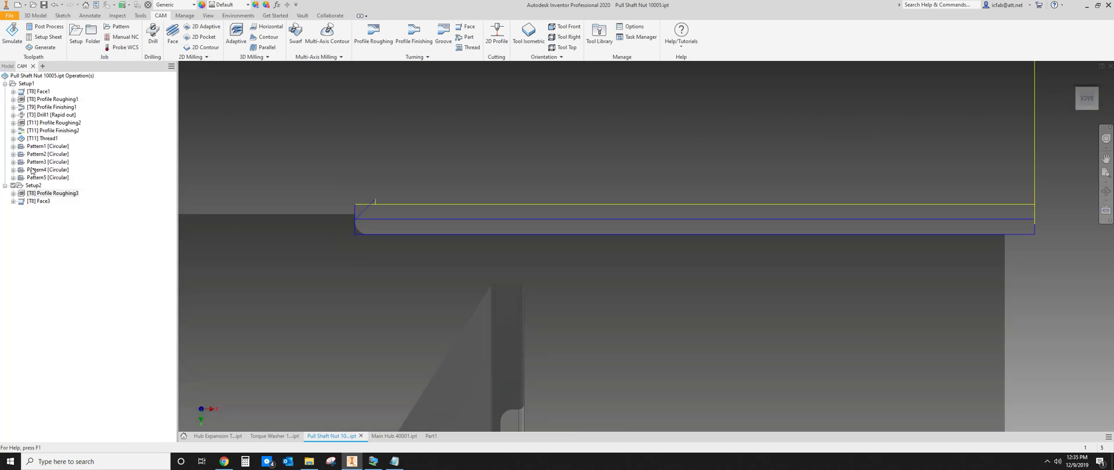
pyautogui.click(33, 185)
pyautogui.click(12, 33)
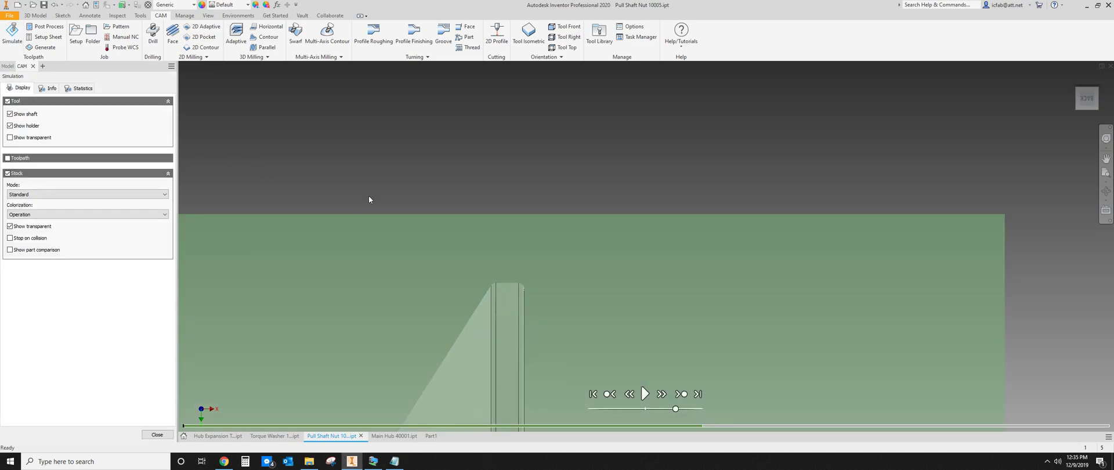
pyautogui.scroll(-2, 353, 234)
pyautogui.moveTo(360, 234); pyautogui.dragTo(594, 249)
pyautogui.moveTo(383, 246); pyautogui.dragTo(559, 244)
pyautogui.moveTo(469, 238); pyautogui.dragTo(755, 244)
pyautogui.moveTo(420, 231); pyautogui.dragTo(795, 237)
pyautogui.moveTo(476, 225); pyautogui.dragTo(611, 235)
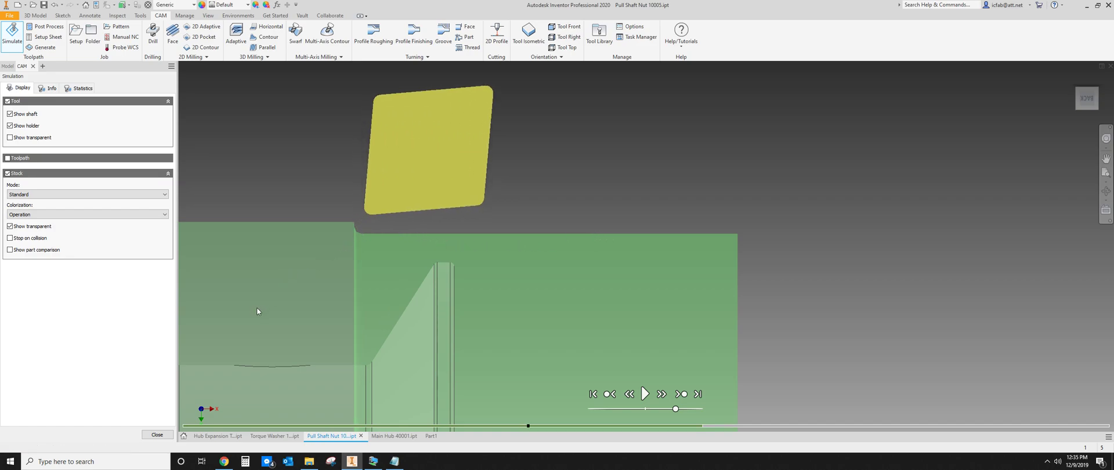
pyautogui.scroll(3, 319, 267)
pyautogui.scroll(3, 399, 272)
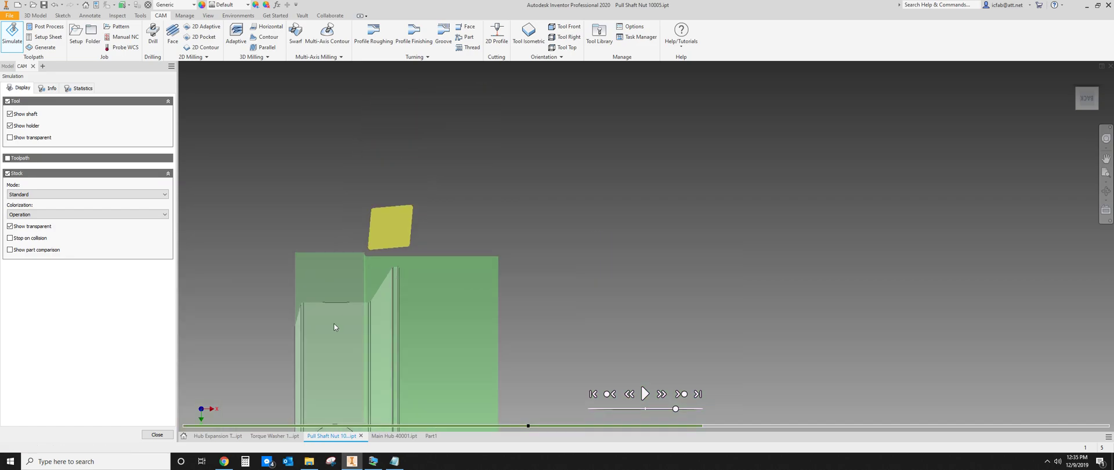
pyautogui.click(157, 435)
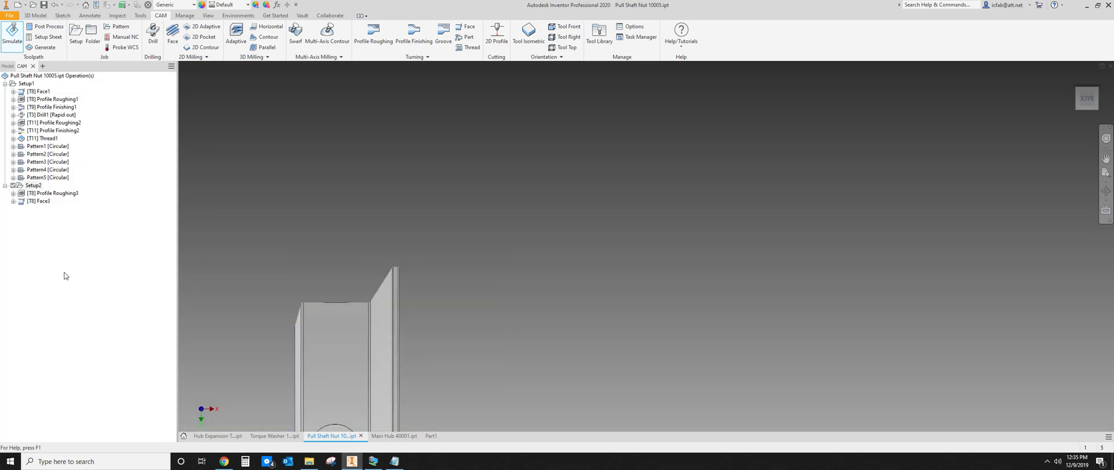
# Display the Profile Roughing3 toolpath and the Face3 toolpath in turn, and examine the facing passes over the turned stock
pyautogui.click(44, 195)
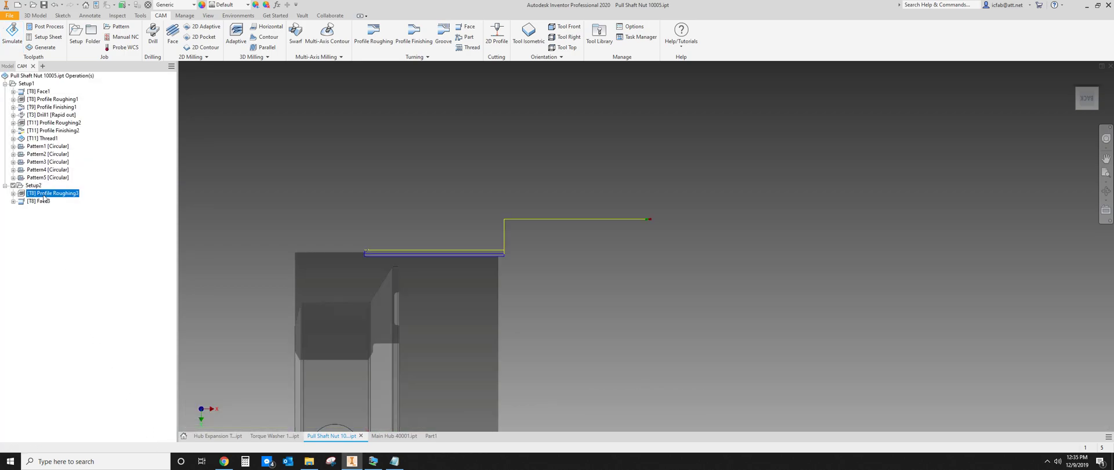
pyautogui.click(44, 200)
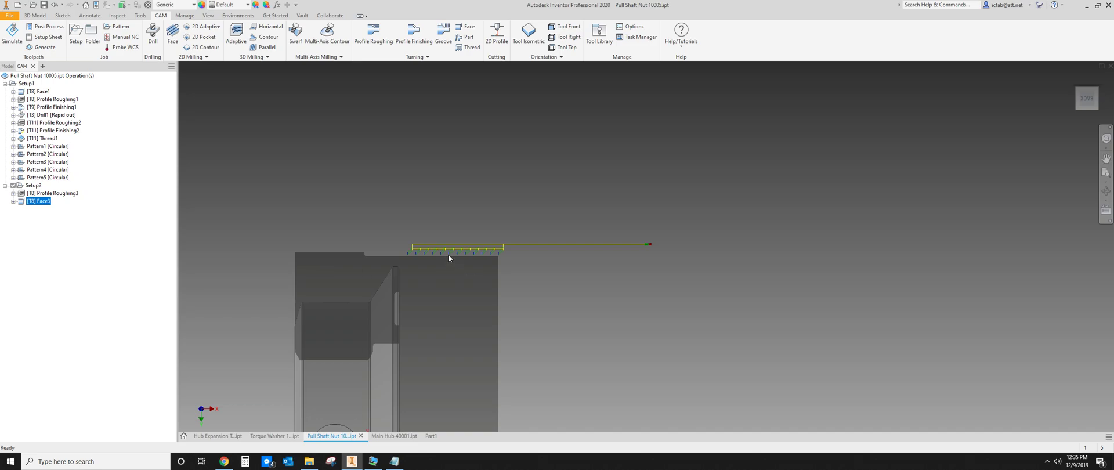
pyautogui.scroll(-3, 448, 256)
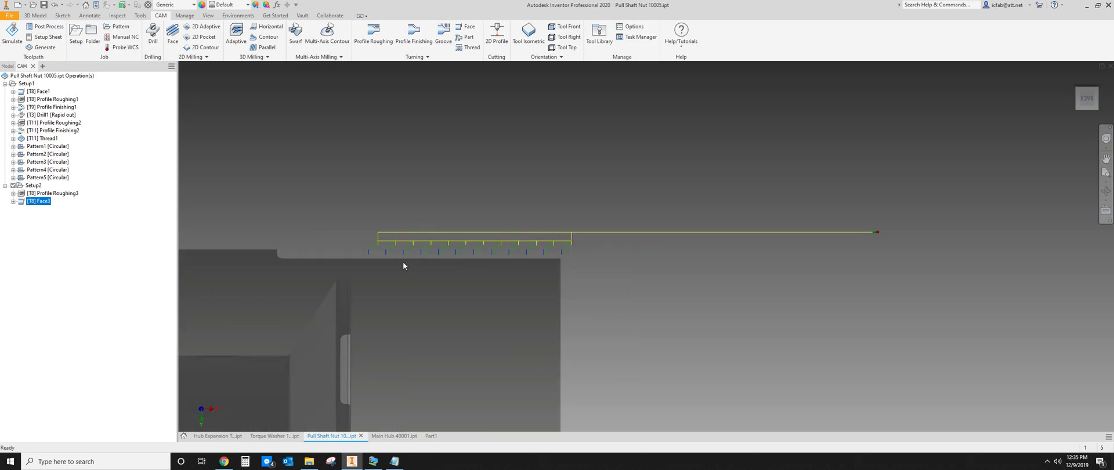
# Open the Face3 operation and check its tool, front geometry, clearance, retract, and outer and inner radius settings
pyautogui.doubleClick(45, 202)
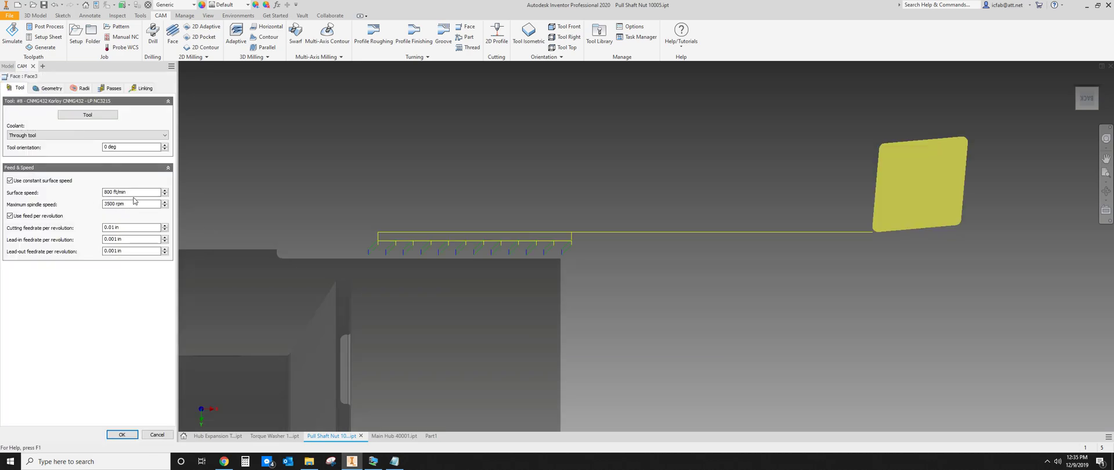
pyautogui.click(49, 88)
pyautogui.click(18, 88)
pyautogui.click(46, 89)
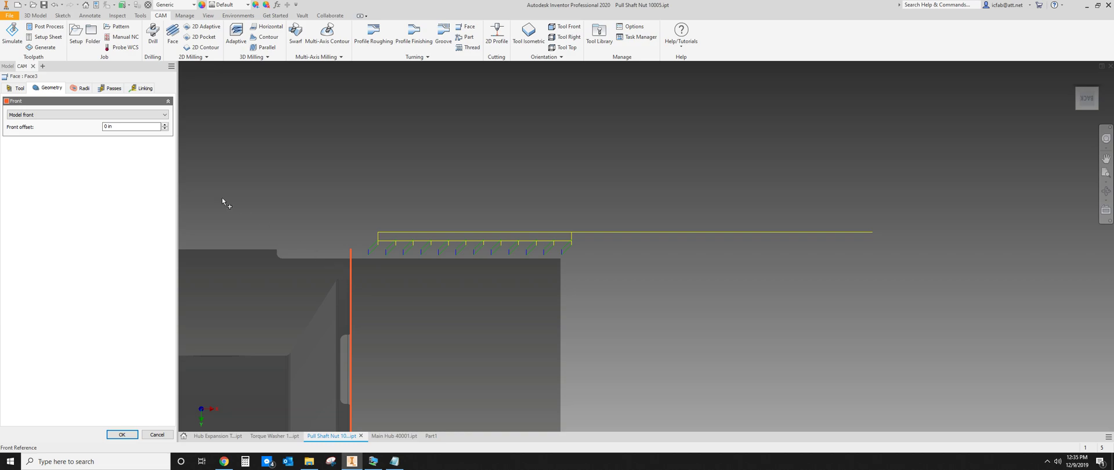
pyautogui.click(81, 87)
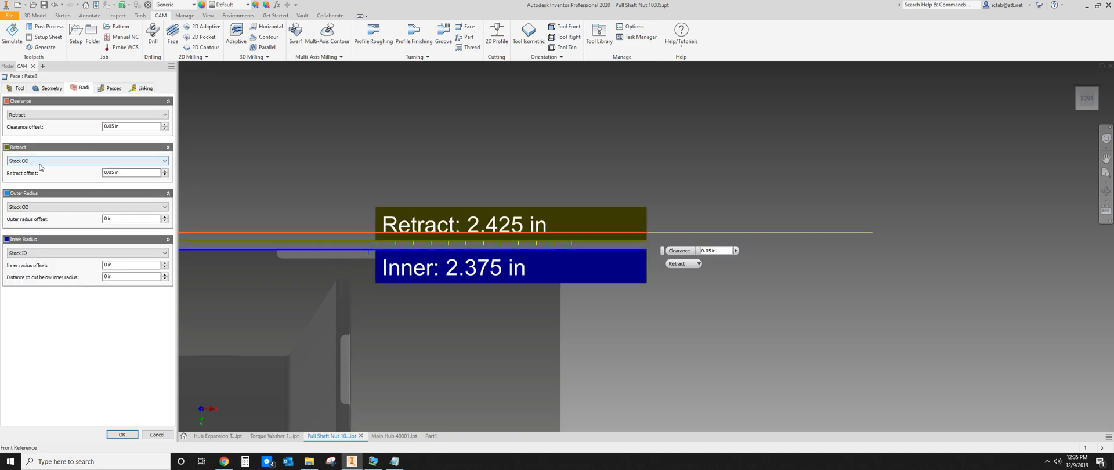
pyautogui.moveTo(51, 208)
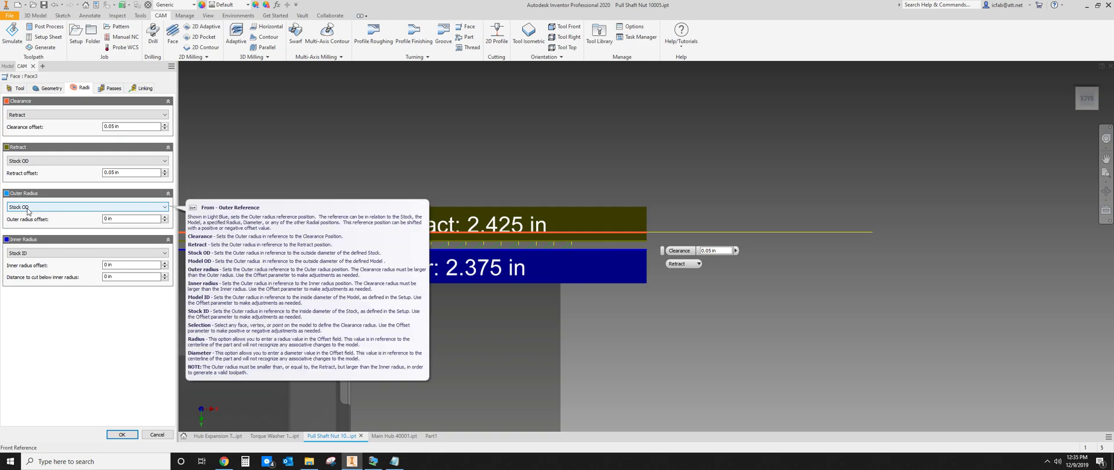
pyautogui.click(110, 219)
pyautogui.moveTo(109, 221); pyautogui.dragTo(100, 221)
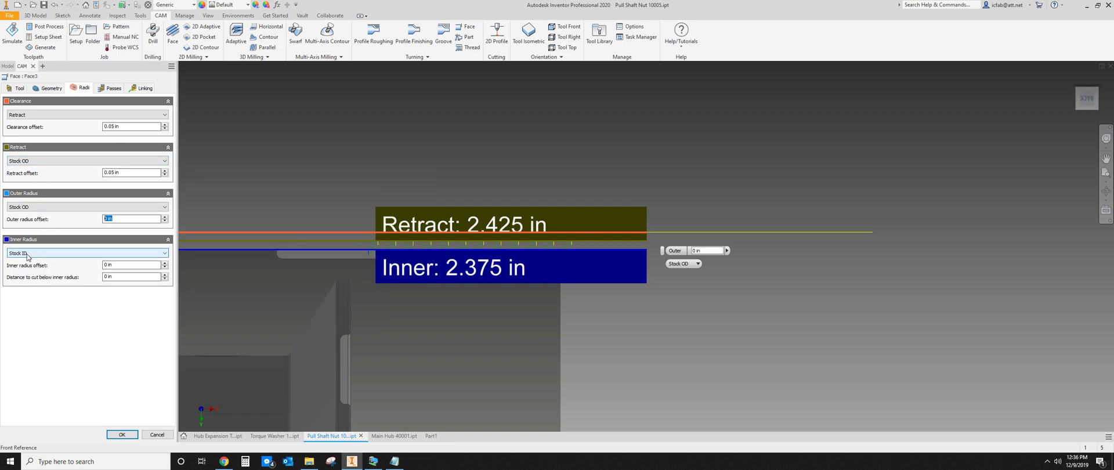
# Check Face3's stepover, axial stock to leave and linking settings against the part, and accept the operation
pyautogui.click(109, 88)
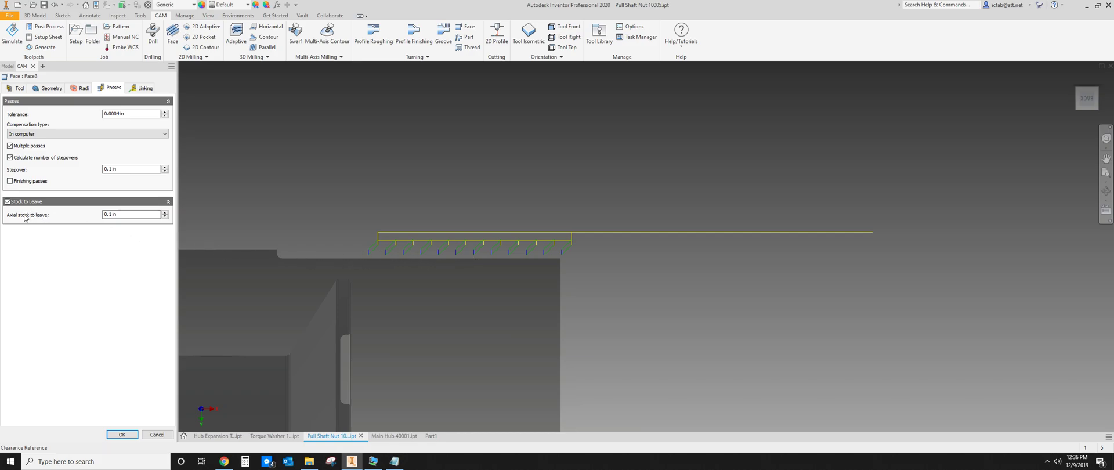
pyautogui.moveTo(116, 216); pyautogui.dragTo(89, 217)
pyautogui.scroll(-2, 498, 245)
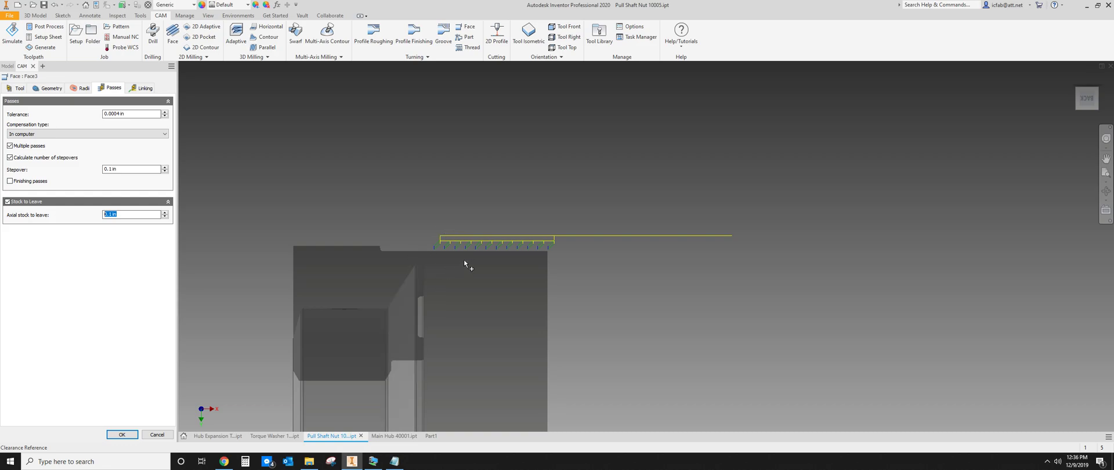
pyautogui.click(141, 88)
pyautogui.click(131, 434)
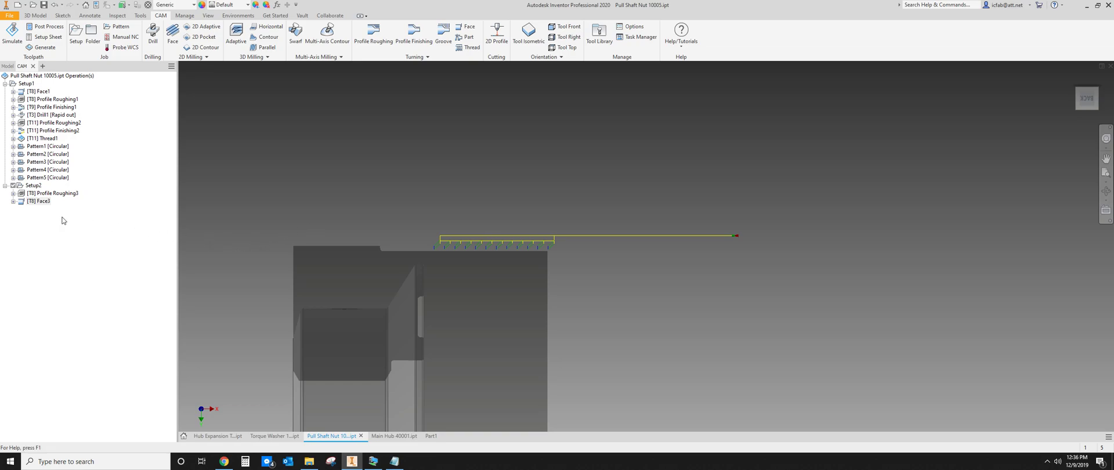
# Switch to the Inventor session in the virtual machine and examine its Face3 toolpath on the Pull Shaft Nut
pyautogui.click(52, 219)
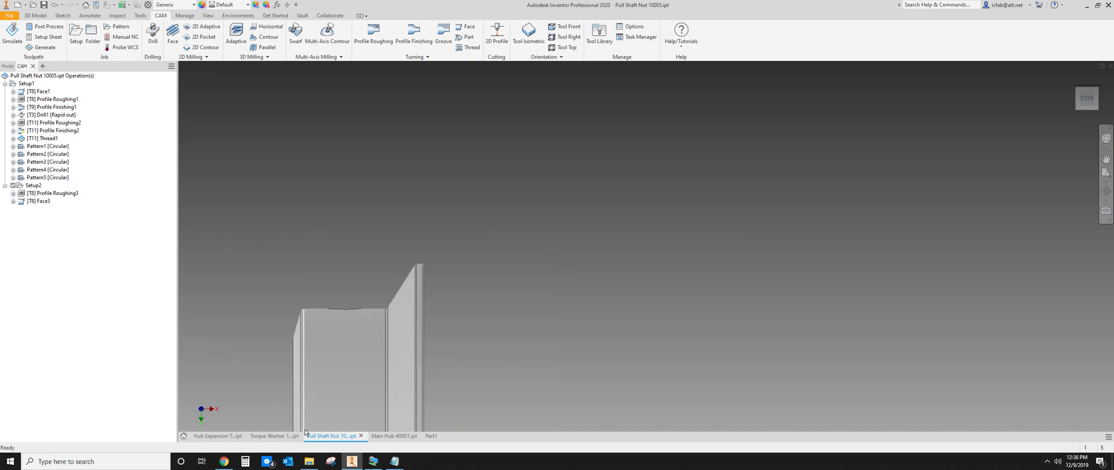
pyautogui.moveTo(372, 467)
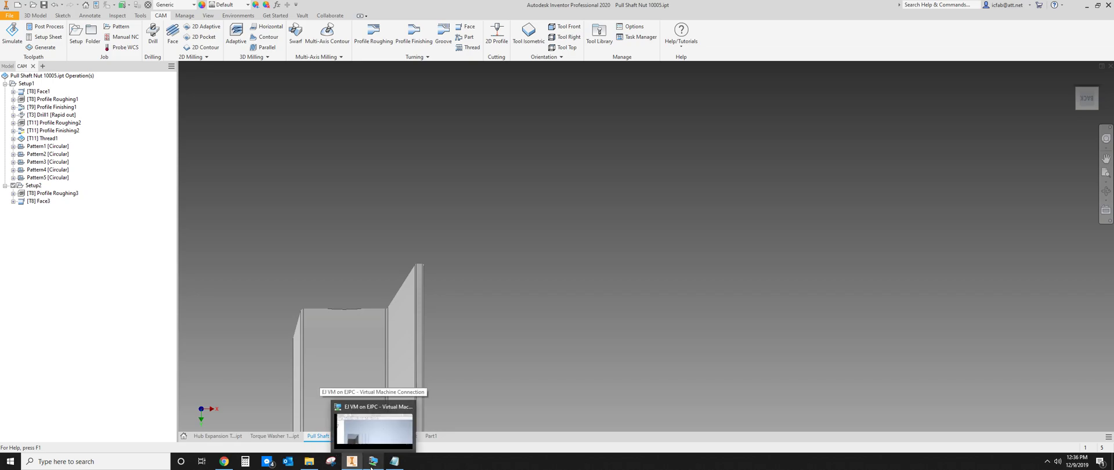
pyautogui.click(378, 430)
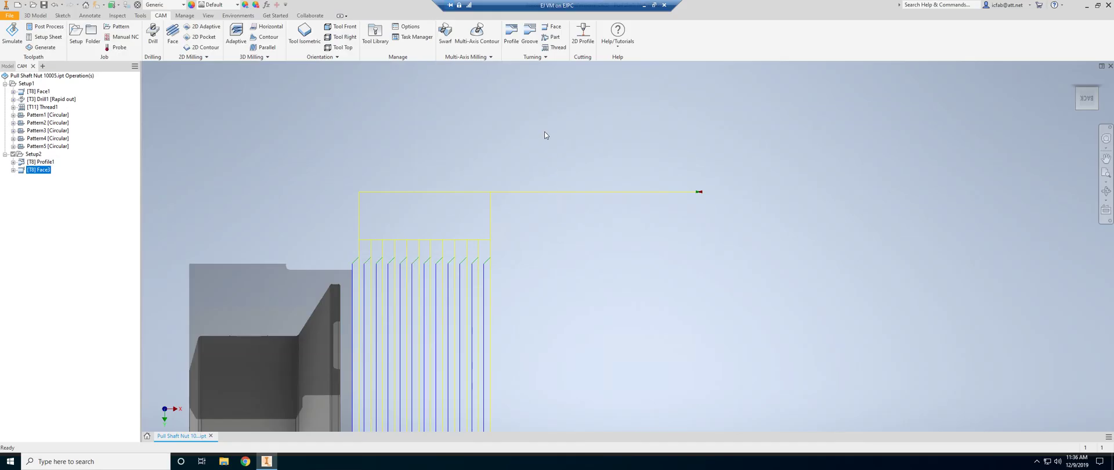
pyautogui.scroll(5, 543, 131)
pyautogui.scroll(-3, 496, 189)
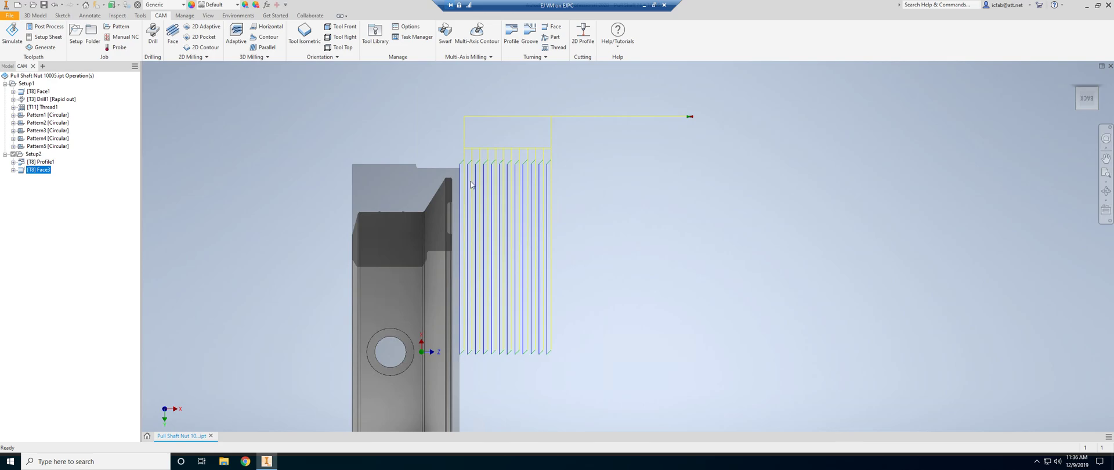
# Review Setup2's solid-based stock, turning operation type and work coordinate system, and accept the setup
pyautogui.click(34, 154)
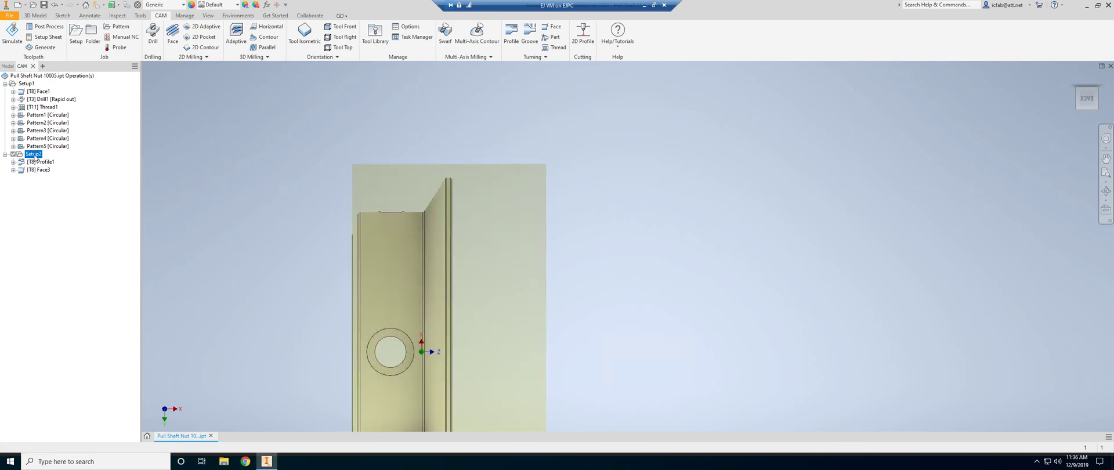
pyautogui.click(51, 89)
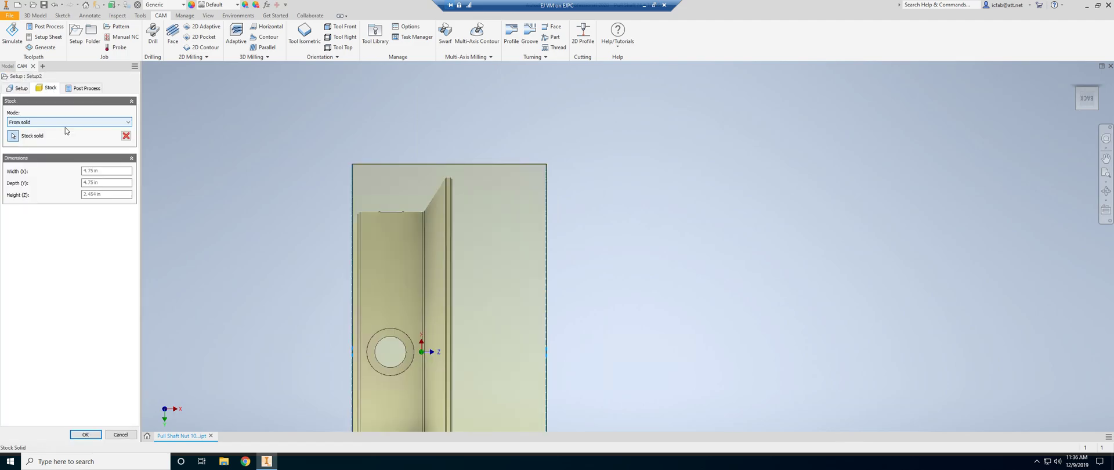
pyautogui.click(18, 88)
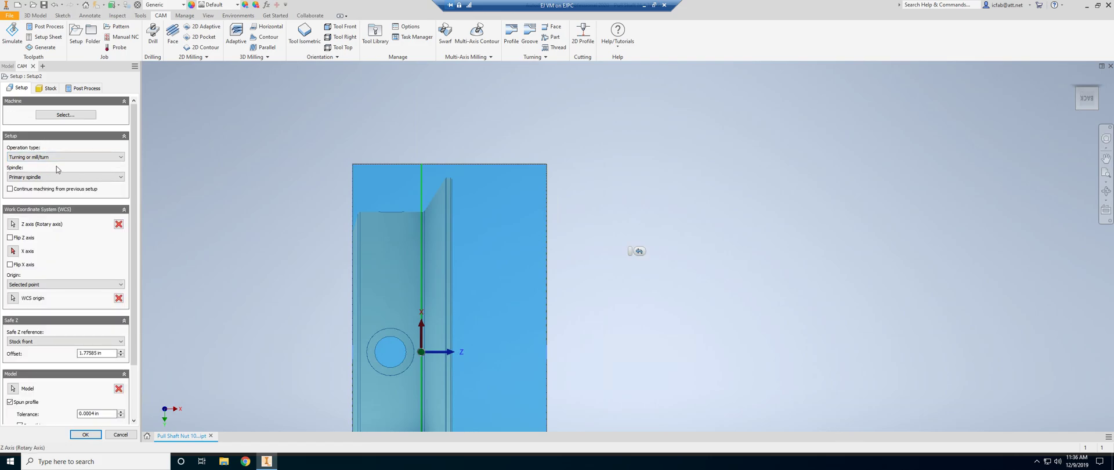
pyautogui.keyDown('shift'); pyautogui.moveTo(325, 328); pyautogui.dragTo(320, 298, button='middle'); pyautogui.keyUp('shift')
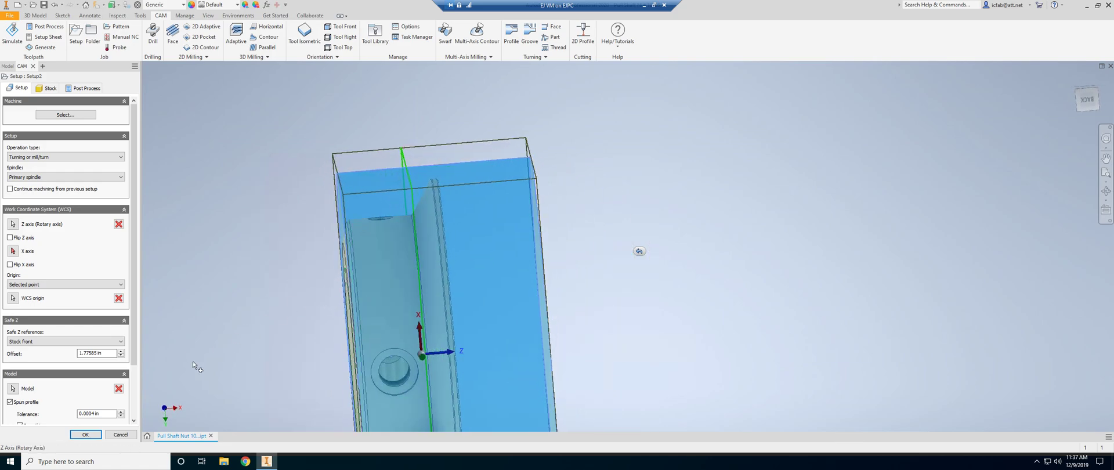
pyautogui.click(91, 434)
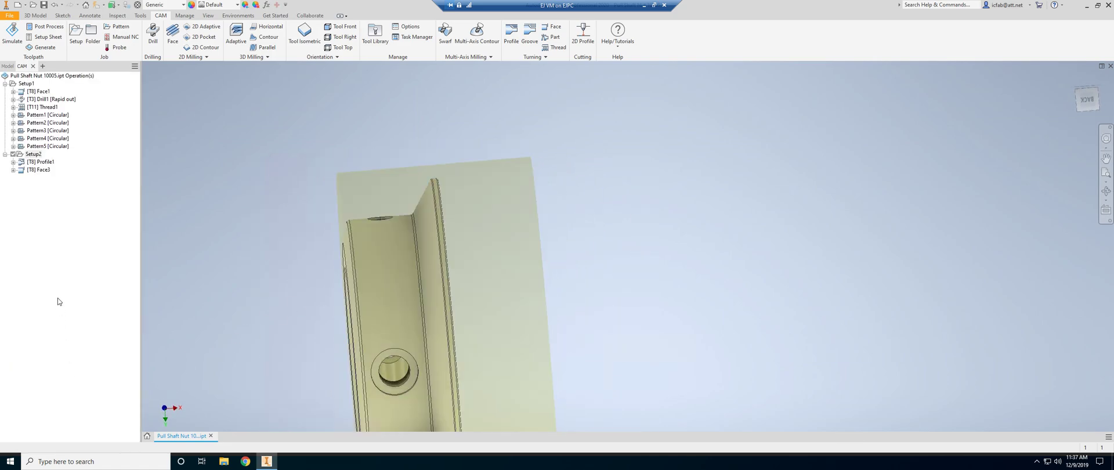
# Display the Profile1 toolpath under Setup2 and inspect it closely from the back view
pyautogui.click(41, 162)
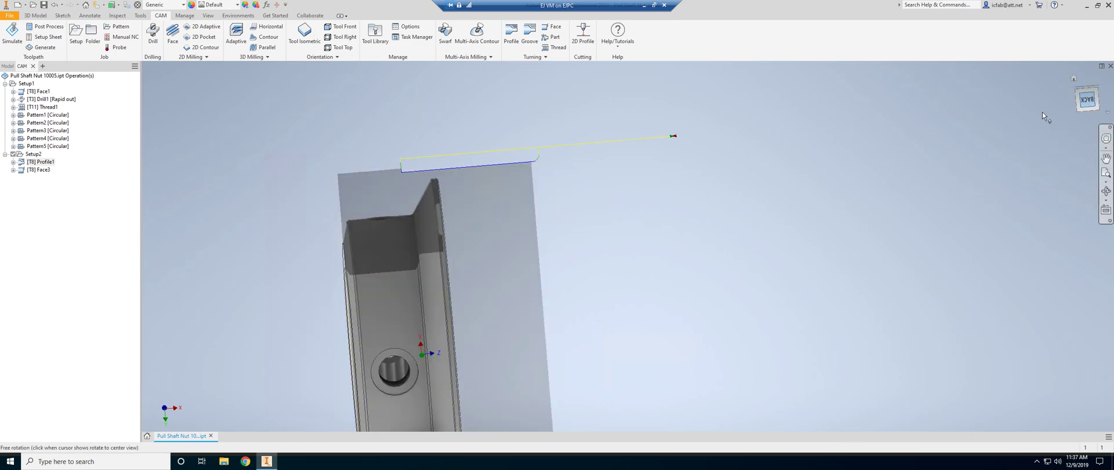
pyautogui.click(1086, 99)
pyautogui.scroll(3, 654, 155)
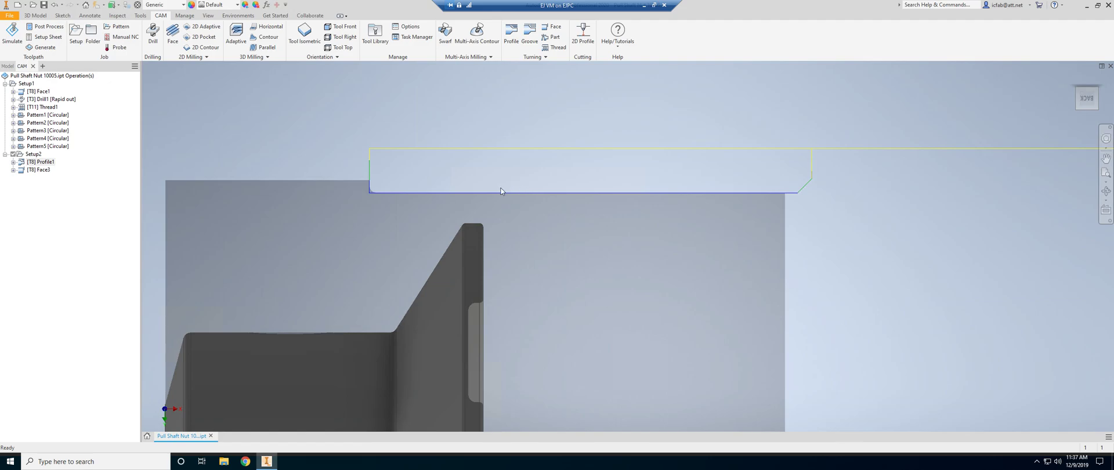
pyautogui.scroll(-2, 372, 201)
# Open the Profile1 operation and check its tool and feed settings, front and back limits, and clearance and radius references
pyautogui.click(41, 162)
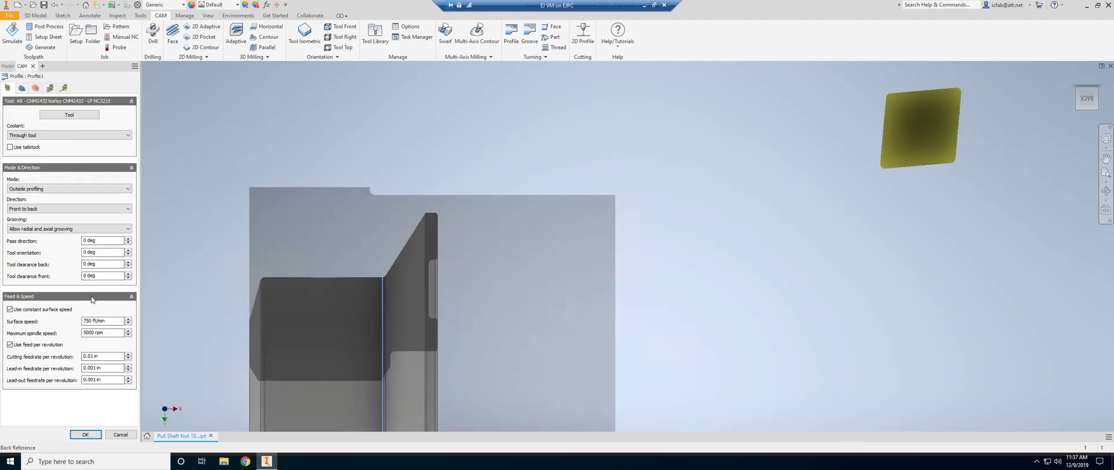
pyautogui.click(21, 87)
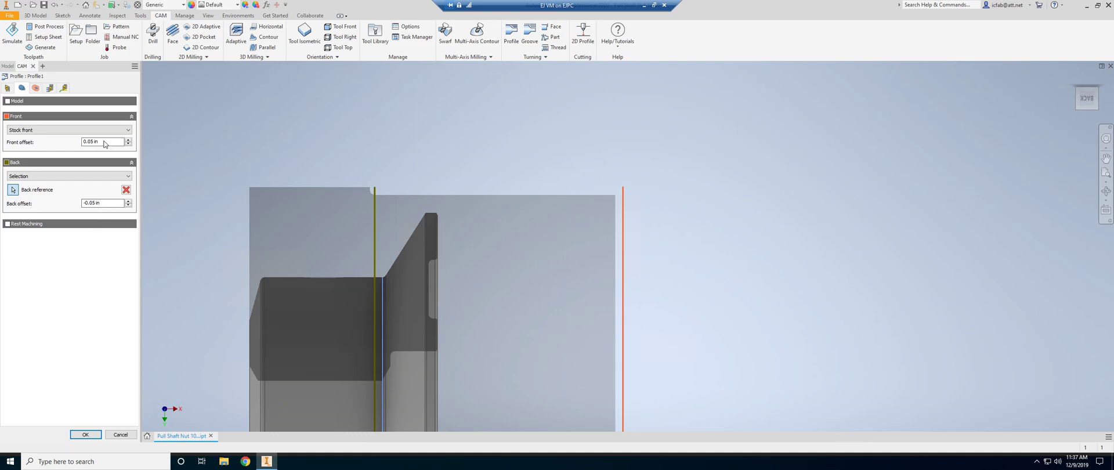
pyautogui.click(35, 87)
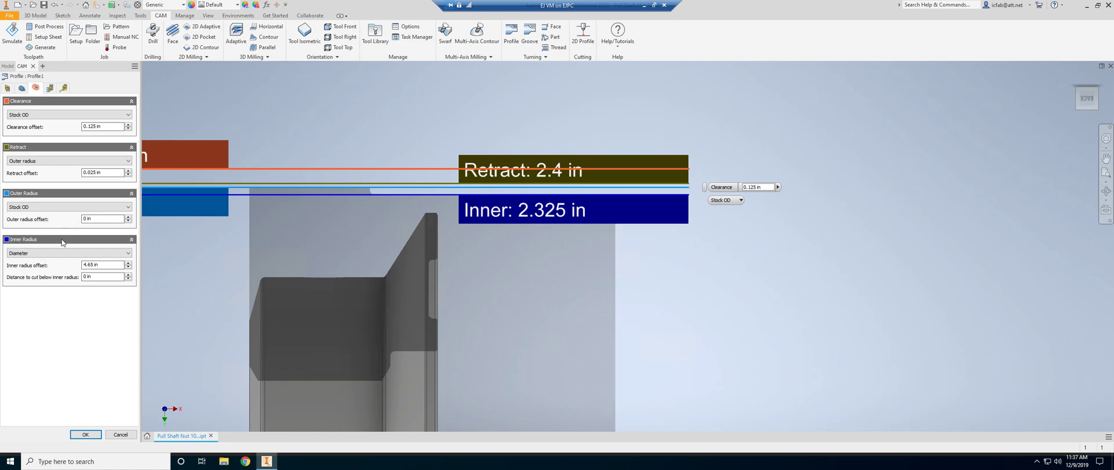
pyautogui.click(102, 266)
# Check Profile1's roughing stepdown and other passes settings and its linking settings, and accept the operation
pyautogui.click(49, 87)
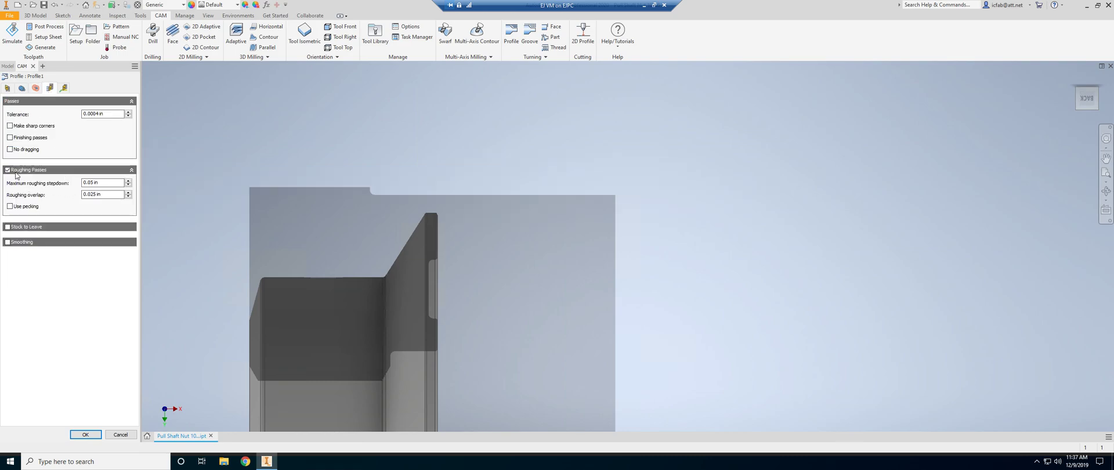
pyautogui.click(93, 182)
pyautogui.click(63, 88)
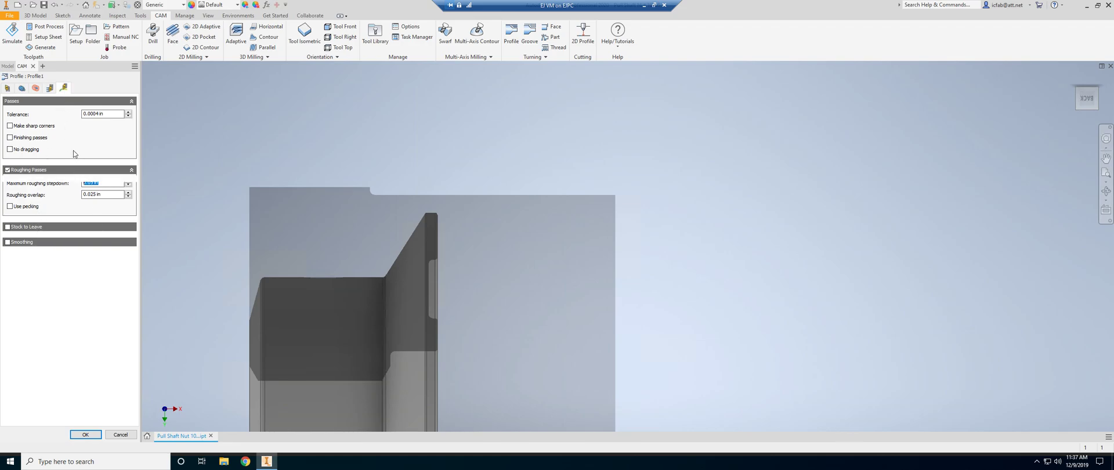
pyautogui.click(85, 435)
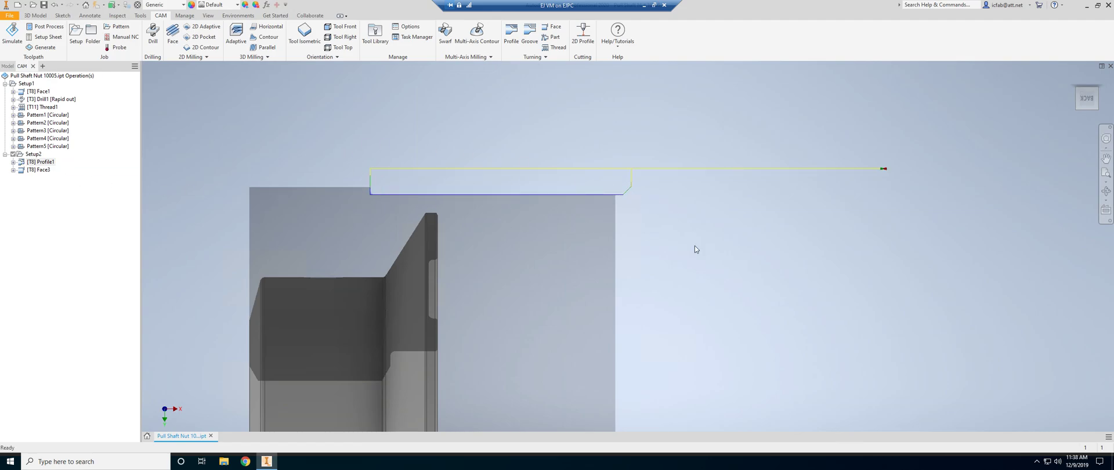
# Display the Face3 toolpath in the virtual machine, examine its facing passes across the stock, and save the part
pyautogui.click(39, 169)
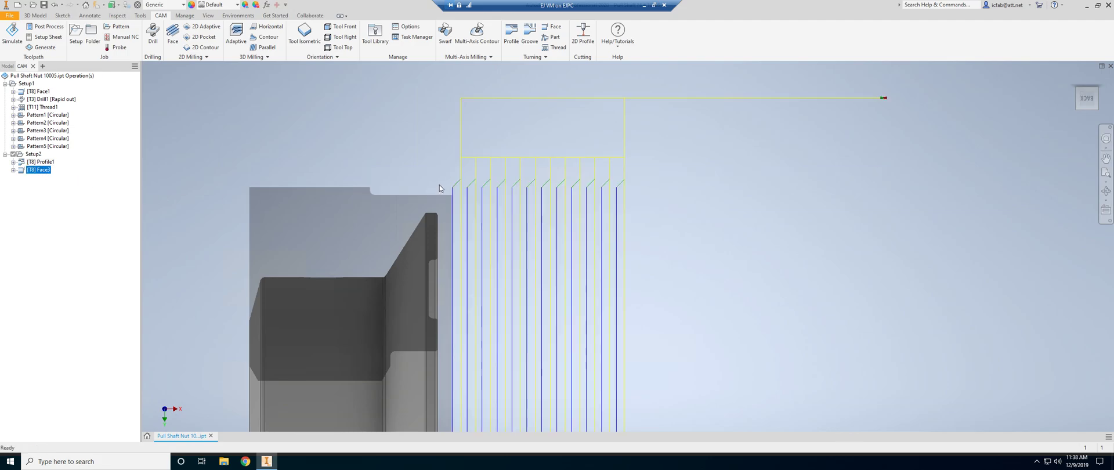
pyautogui.scroll(-4, 440, 185)
pyautogui.scroll(2, 499, 256)
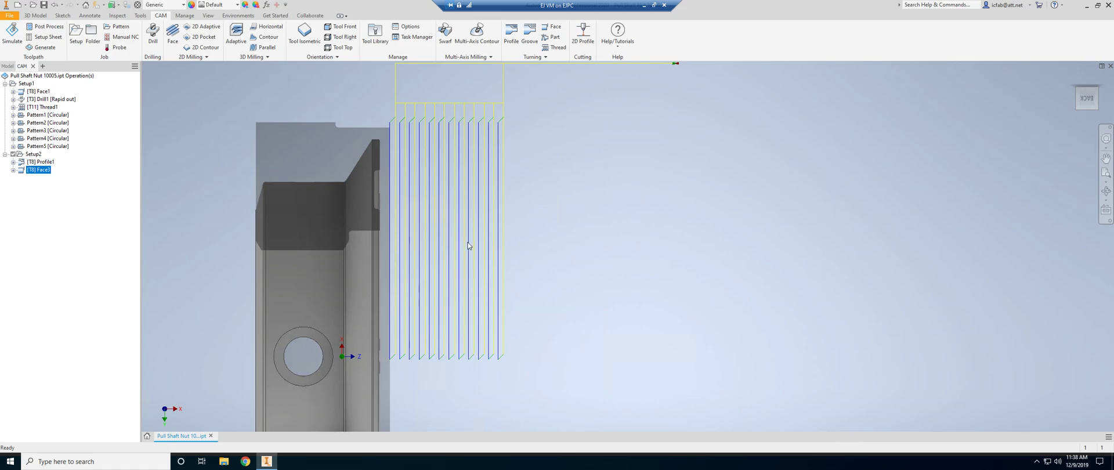
pyautogui.scroll(-3, 259, 185)
pyautogui.scroll(4, 354, 149)
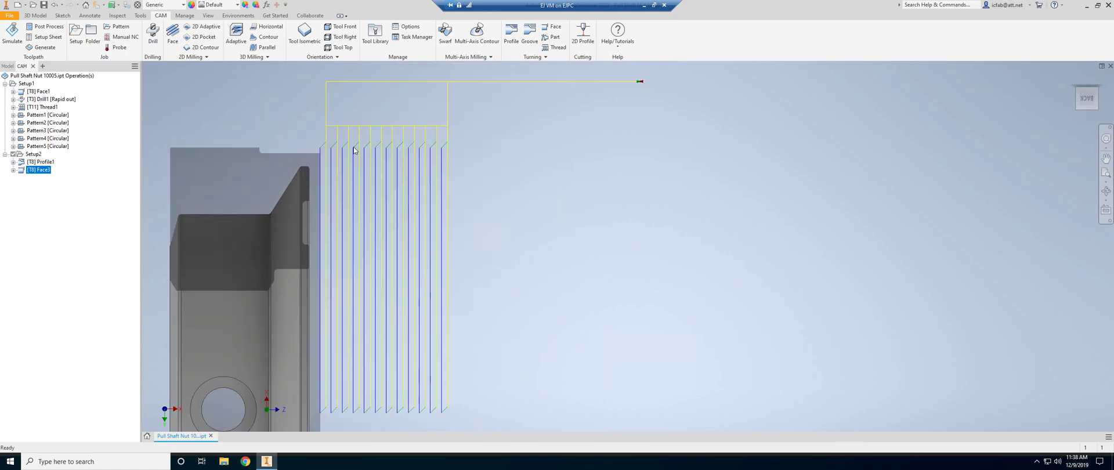
pyautogui.scroll(-3, 354, 150)
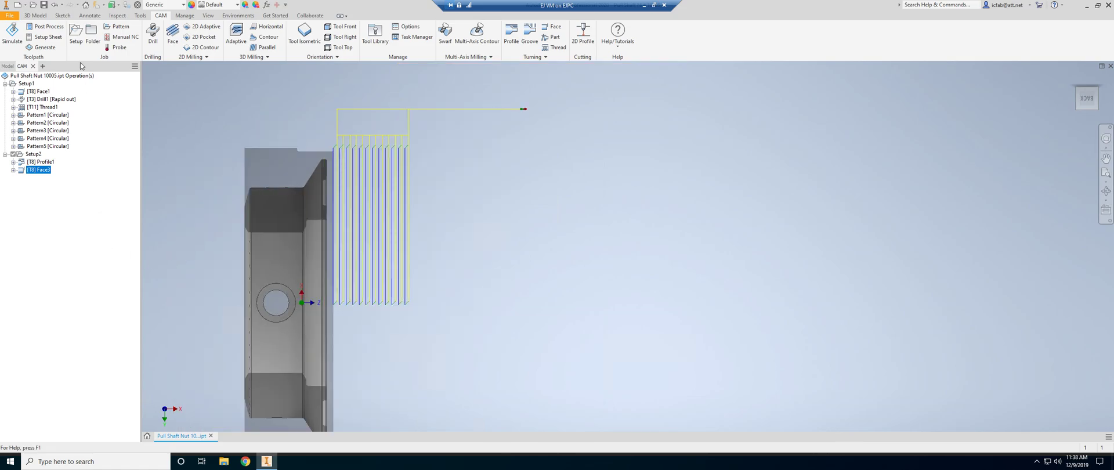
pyautogui.click(44, 5)
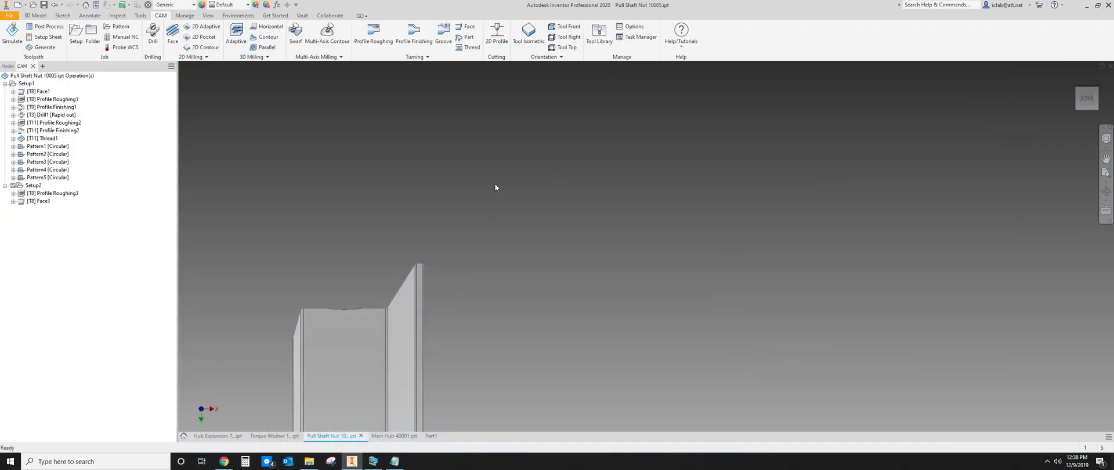
pyautogui.scroll(5, 496, 186)
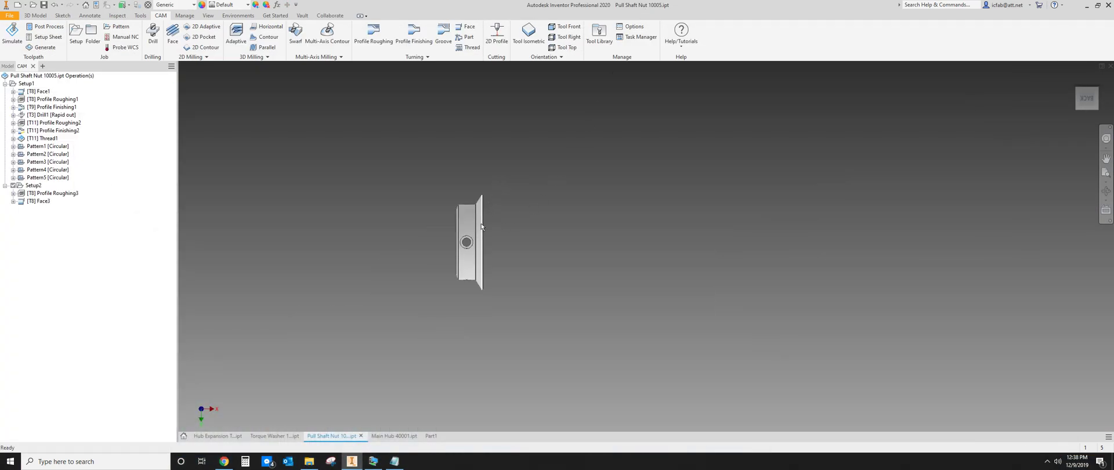
pyautogui.scroll(-2, 486, 228)
pyautogui.scroll(-4, 471, 224)
pyautogui.scroll(3, 472, 224)
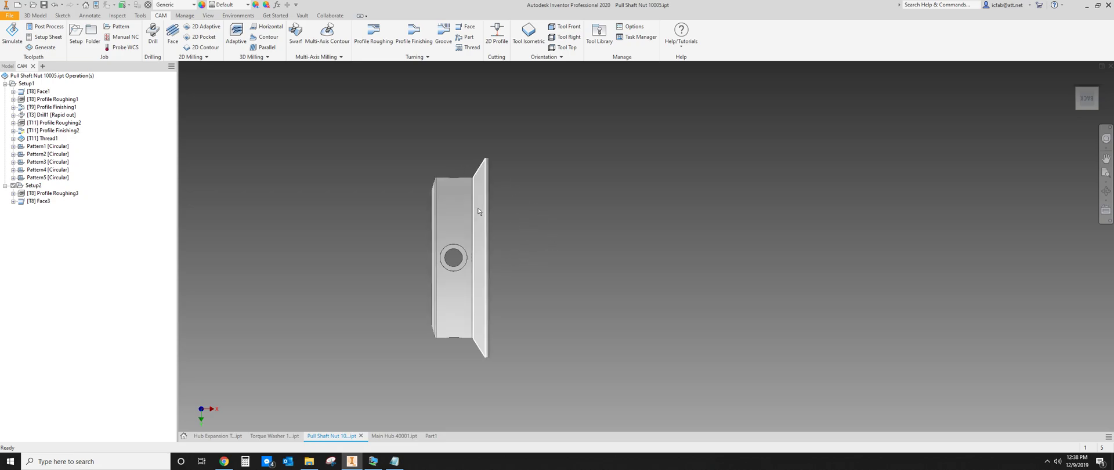
pyautogui.moveTo(493, 224)
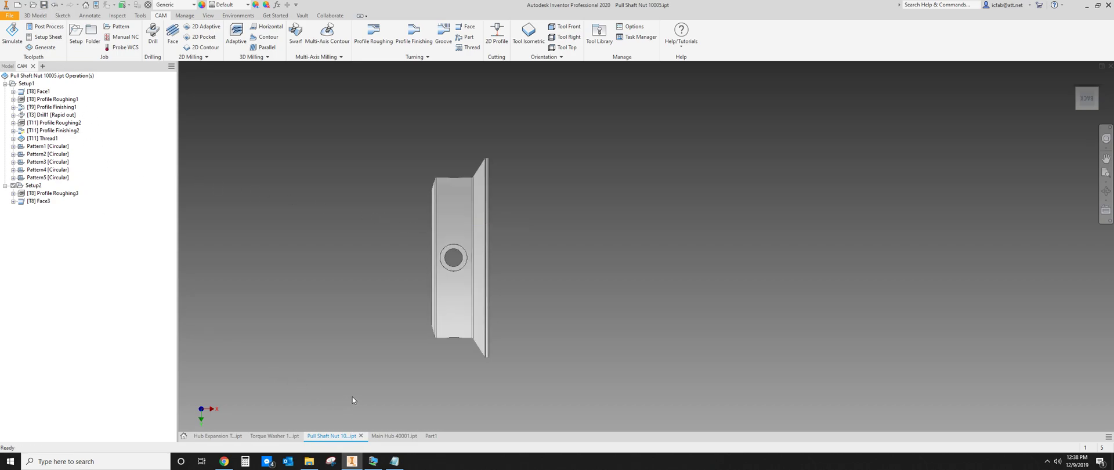
# Bring up the Torque Washer 10004 part and close it
pyautogui.click(275, 436)
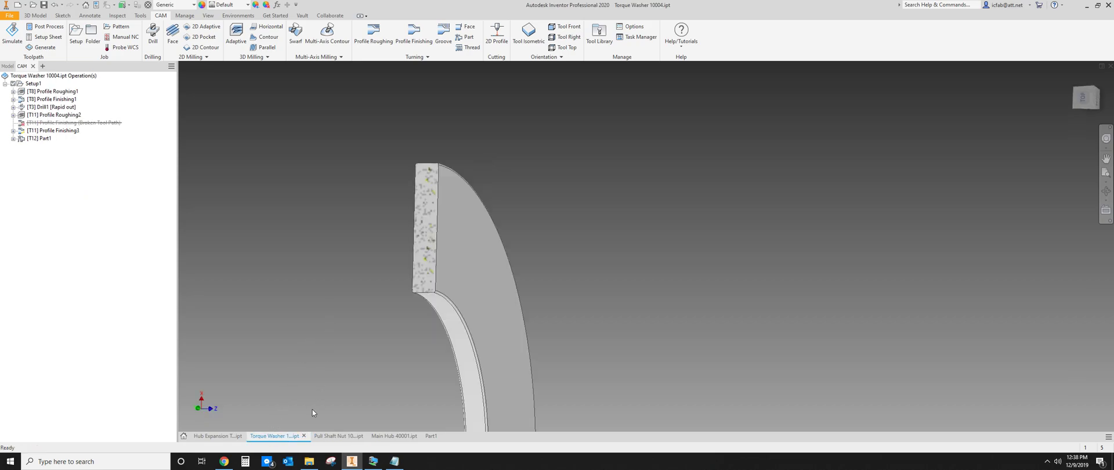
pyautogui.click(303, 436)
pyautogui.click(482, 248)
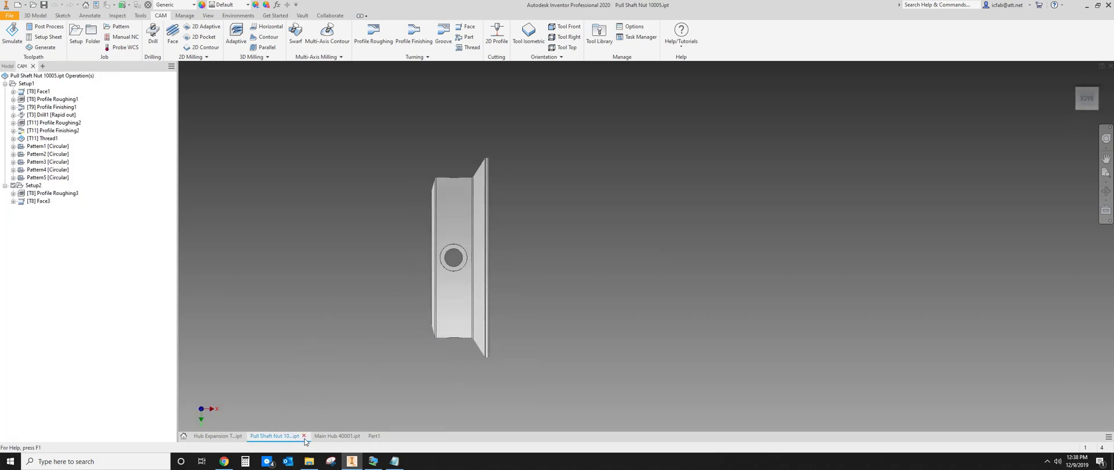
# Close the Pull Shaft Nut 10005 and Main Hub 40001 parts, saving the changes to Main Hub 40001
pyautogui.click(303, 437)
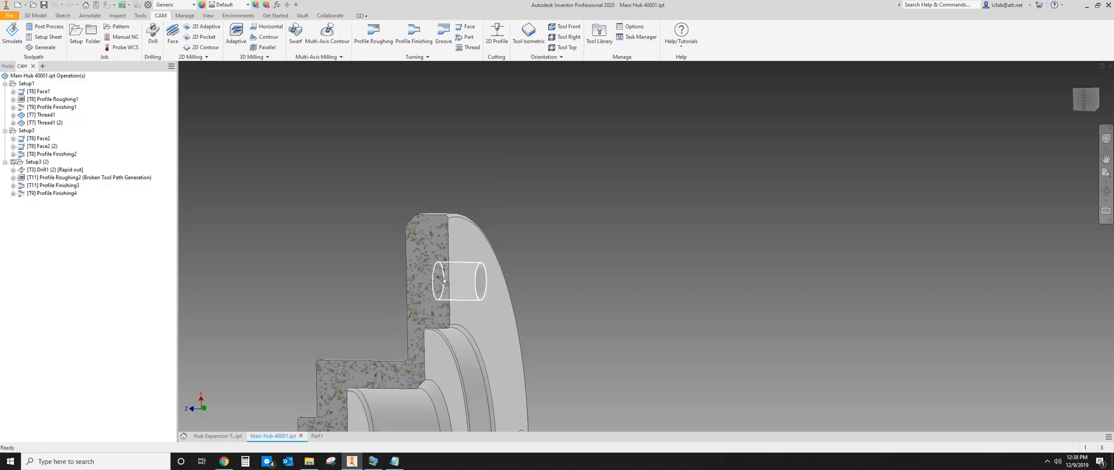
pyautogui.click(301, 436)
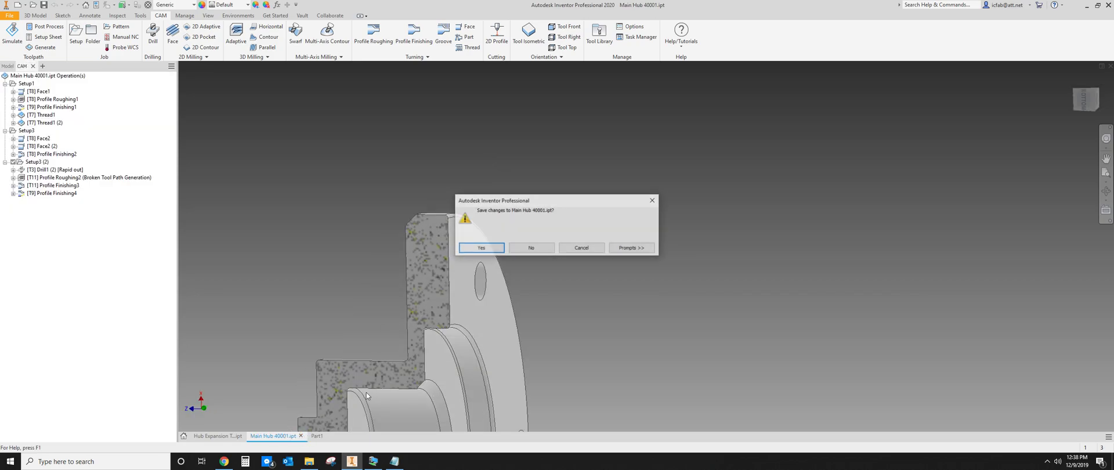
pyautogui.click(486, 250)
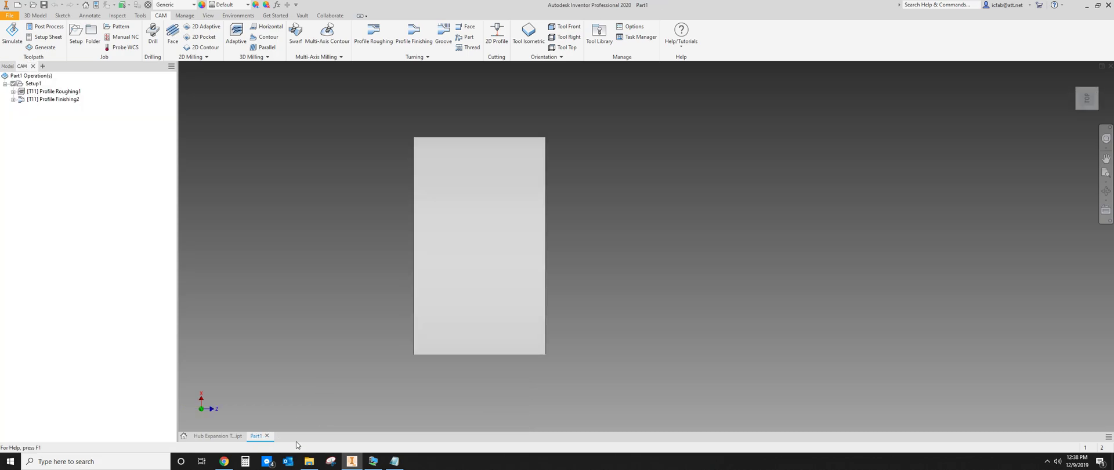
# Close Part1 and save it as Chuck in the Nampa Helicopter folder
pyautogui.click(267, 436)
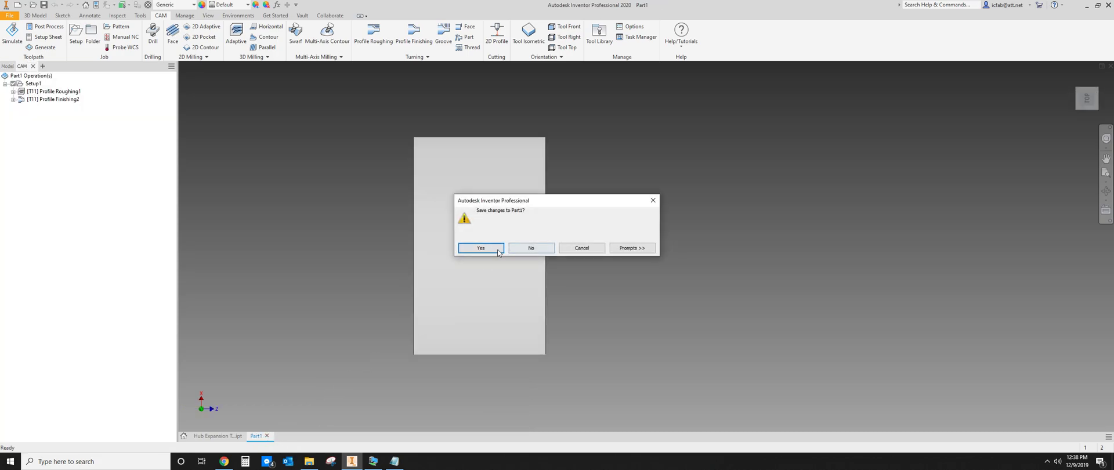
pyautogui.click(500, 250)
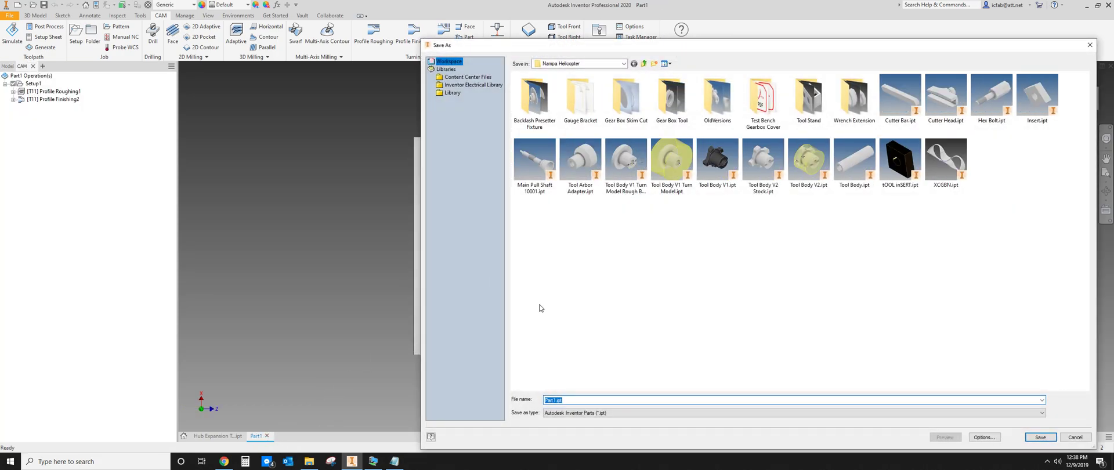
pyautogui.write('Chcu')
pyautogui.write('k')
pyautogui.press('Return')
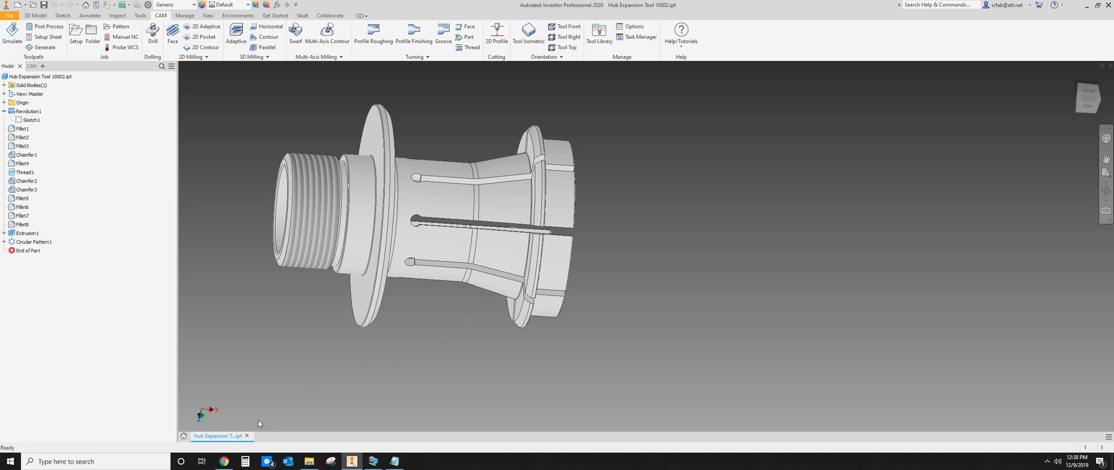
# Close the Hub Expansion Tool 10002 part with its changes saved, and exit Inventor
pyautogui.click(247, 435)
pyautogui.click(477, 249)
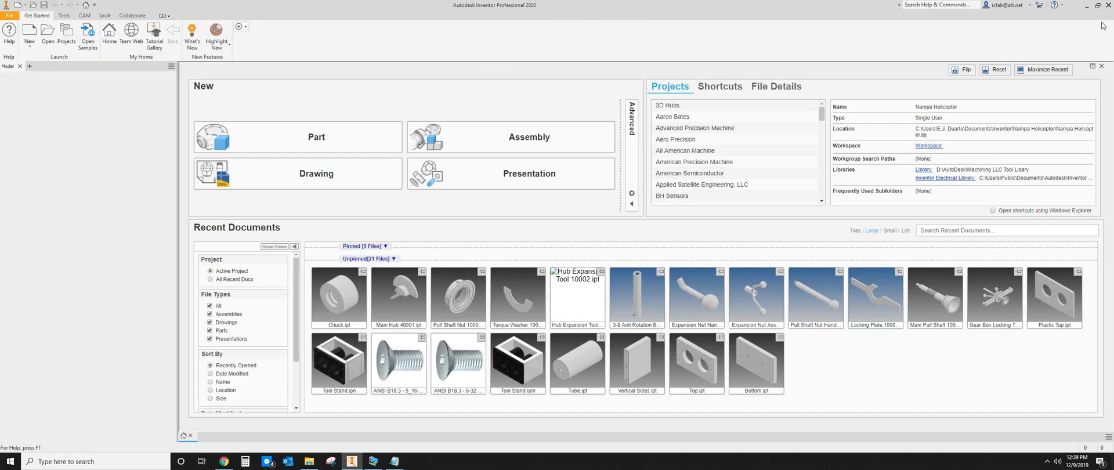
pyautogui.click(1108, 5)
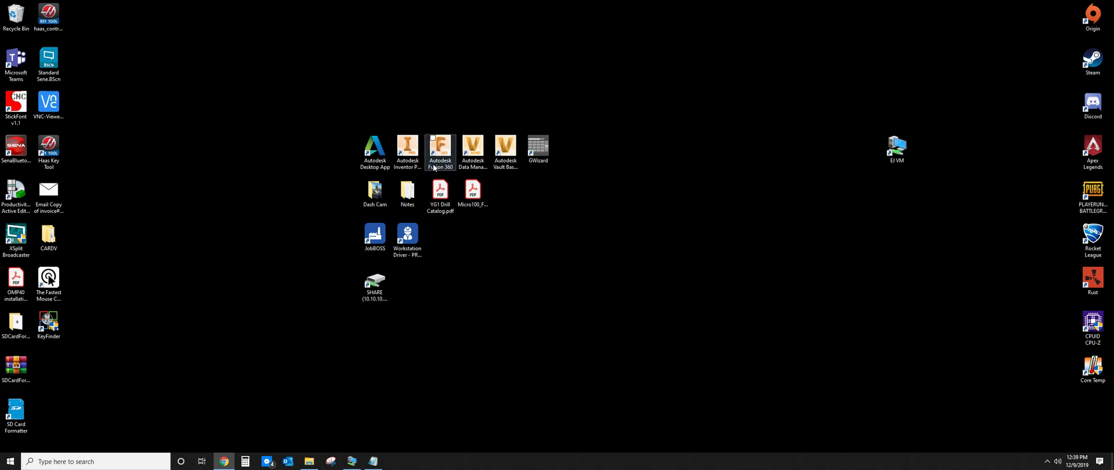
# Restart Inventor from the desktop and reopen the Pull Shaft Nut 10005 part from the recent documents
pyautogui.doubleClick(408, 150)
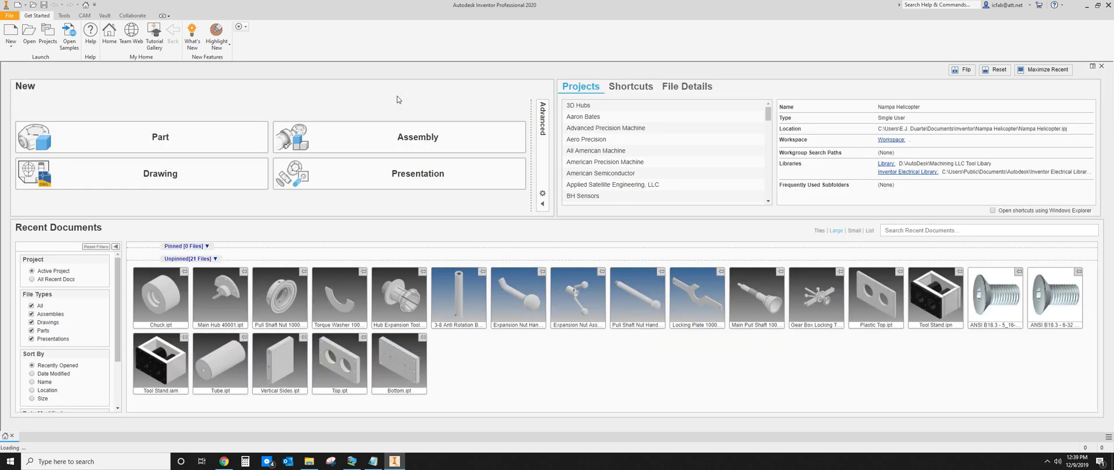
pyautogui.click(288, 298)
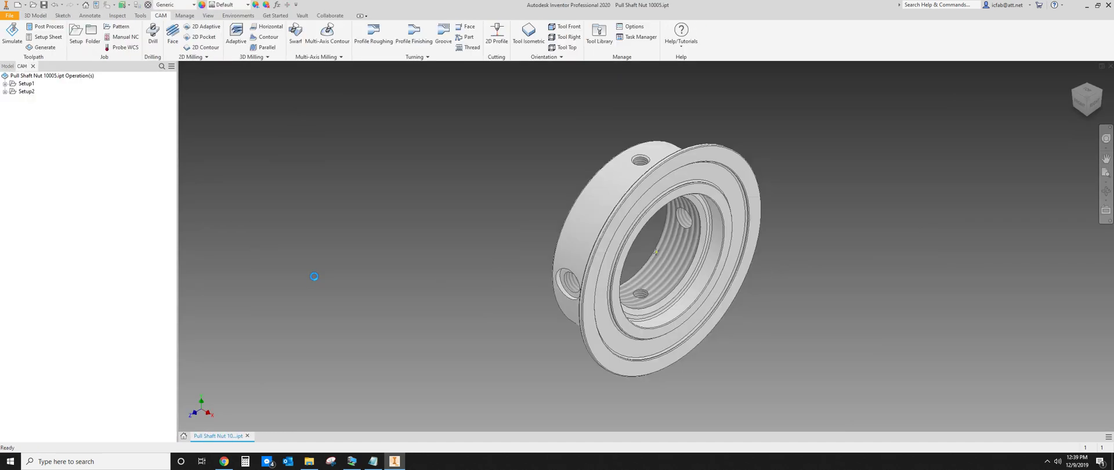
# Display the operations of Setup2 on the stock and turn the model to the straight back view
pyautogui.click(41, 186)
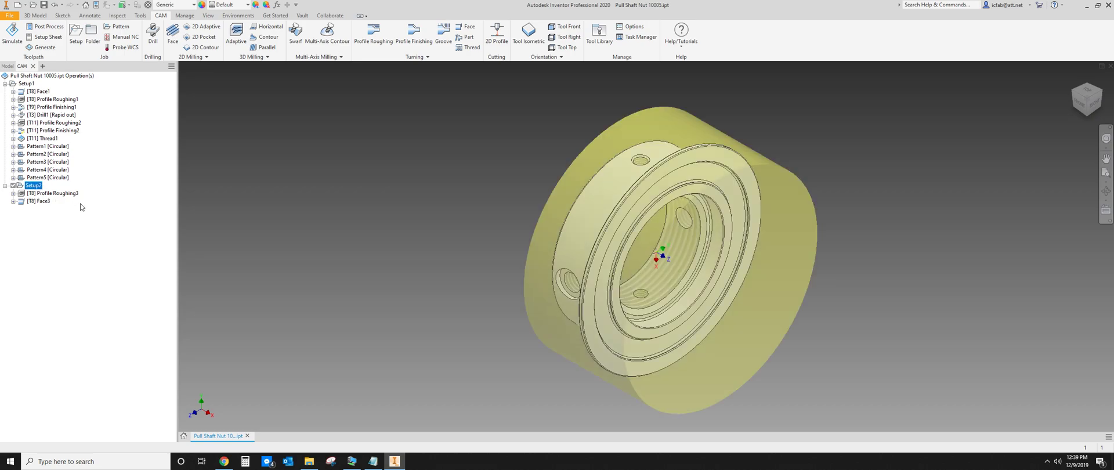
pyautogui.click(41, 201)
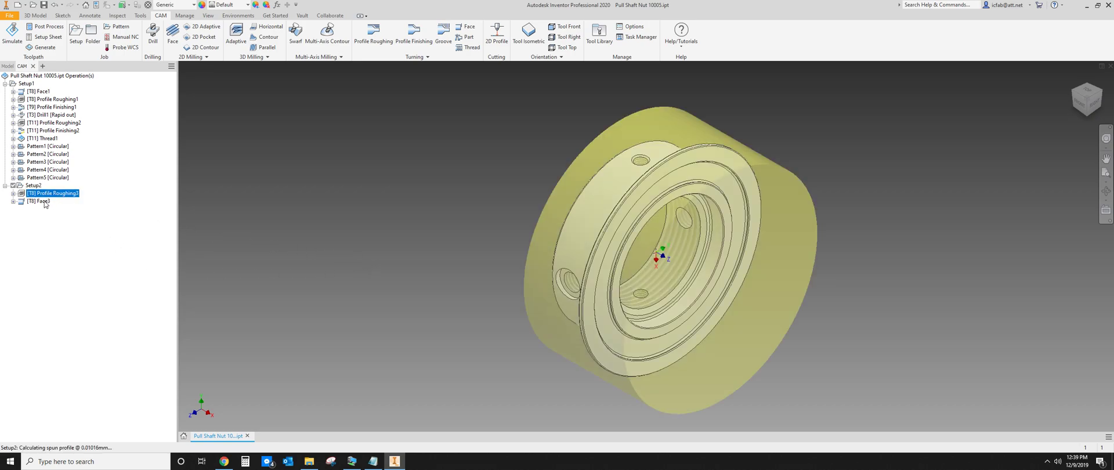
pyautogui.keyDown('shift'); pyautogui.moveTo(308, 237); pyautogui.dragTo(997, 143, button='middle'); pyautogui.keyUp('shift')
pyautogui.click(1087, 96)
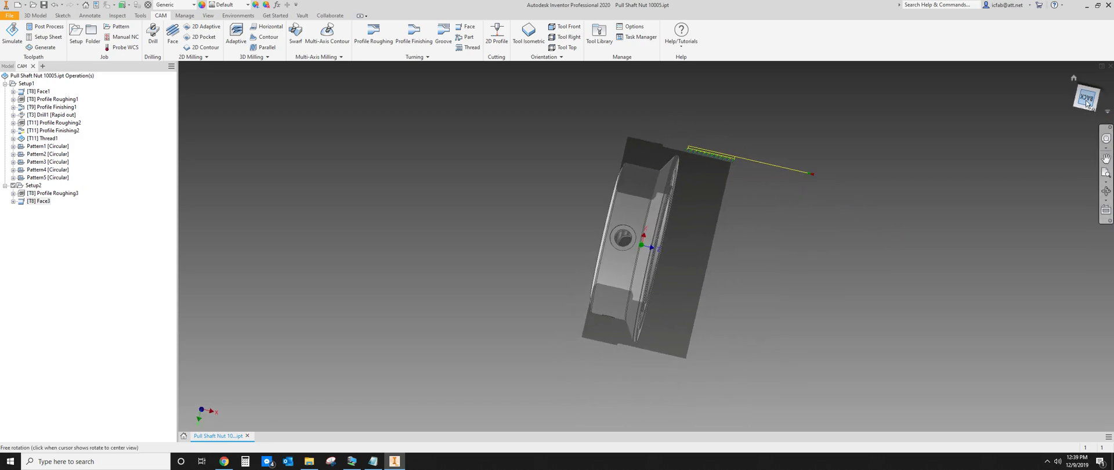
# Regenerate the toolpaths of all operations in Setup2
pyautogui.click(33, 185)
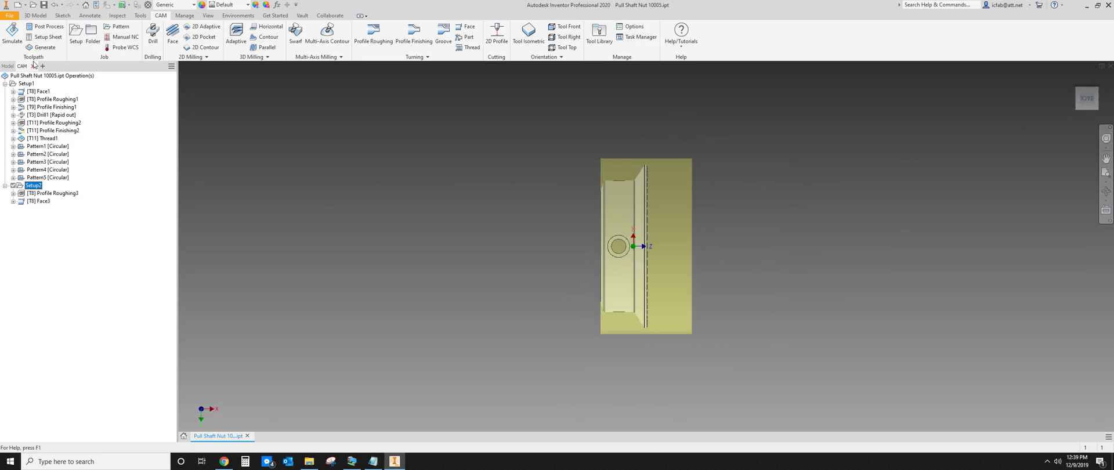
pyautogui.click(41, 47)
pyautogui.click(544, 263)
# Examine the Profile Roughing3 and Face3 toolpaths closely, especially where the roughing cut ends on the stock's outer diameter
pyautogui.click(55, 193)
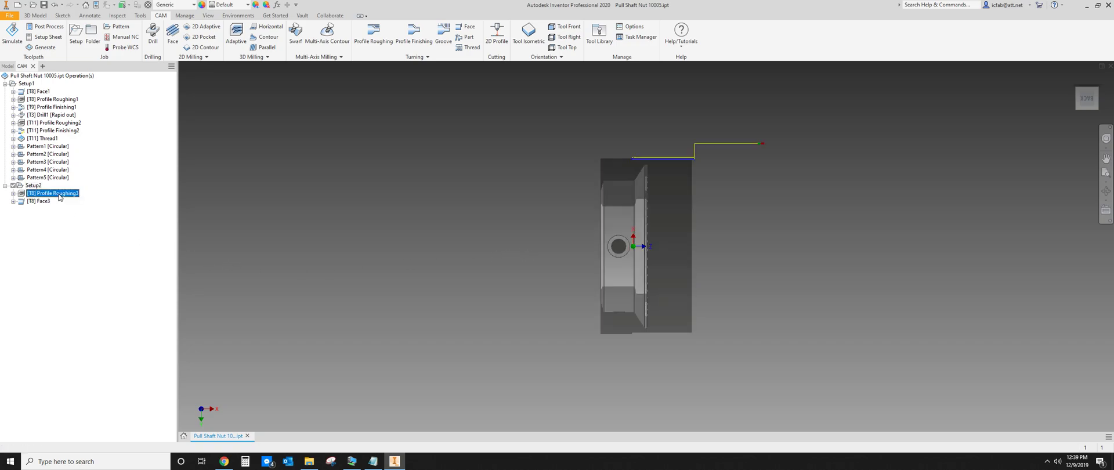
pyautogui.scroll(5, 628, 167)
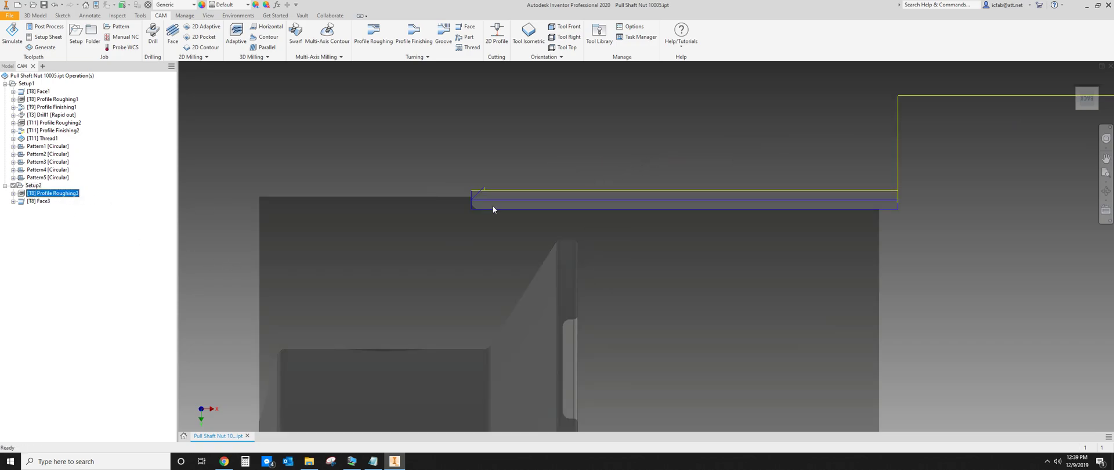
pyautogui.scroll(-5, 487, 211)
pyautogui.click(38, 201)
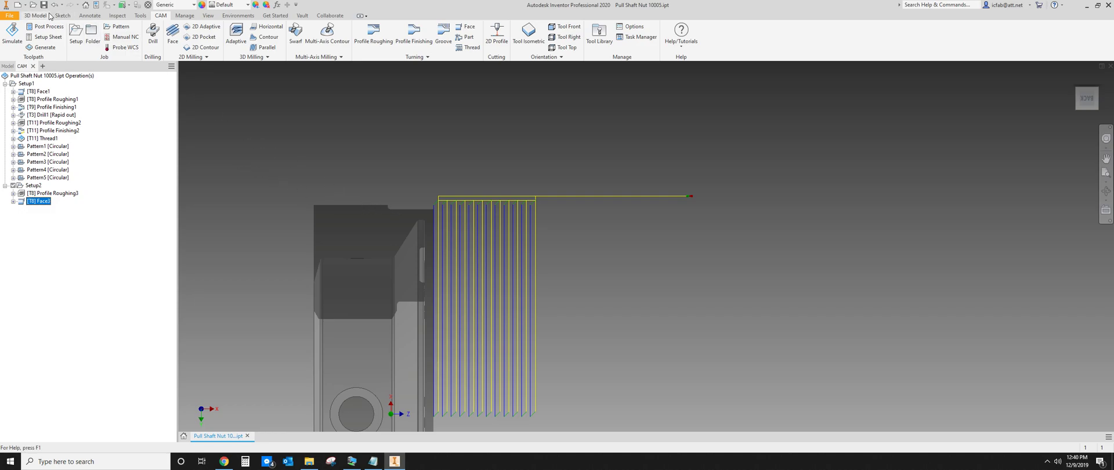
pyautogui.click(61, 194)
pyautogui.scroll(6, 427, 202)
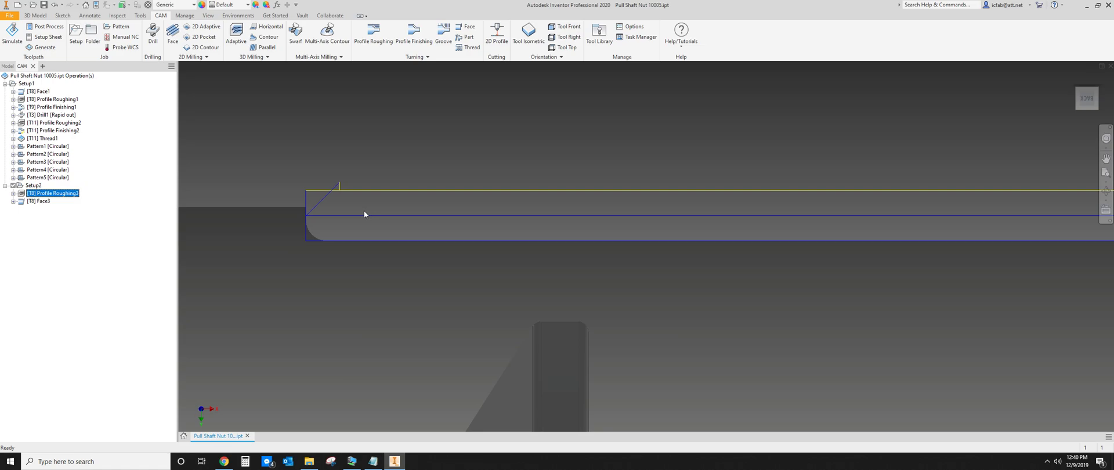
pyautogui.scroll(-2, 364, 213)
# Open the Profile Roughing3 operation, check its passes and radii settings, and leave it without changes
pyautogui.doubleClick(56, 193)
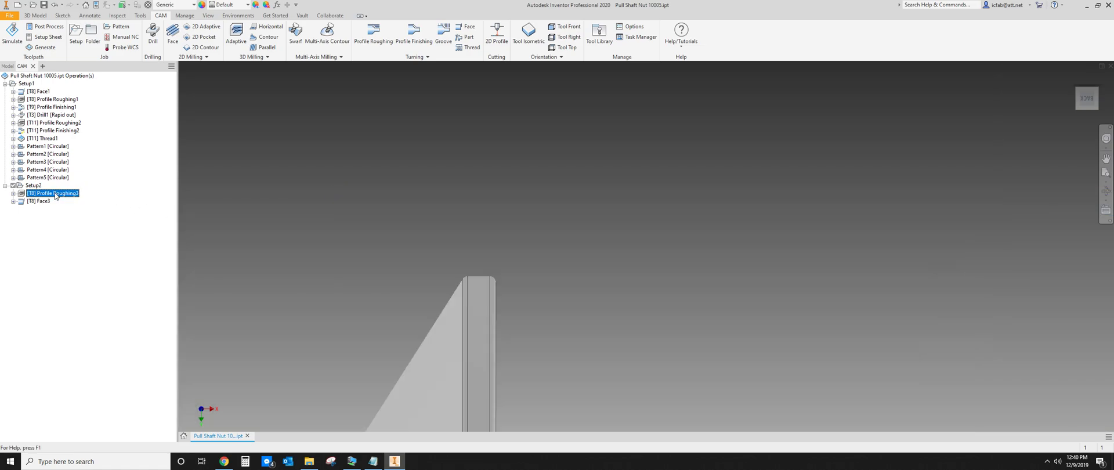
pyautogui.click(109, 88)
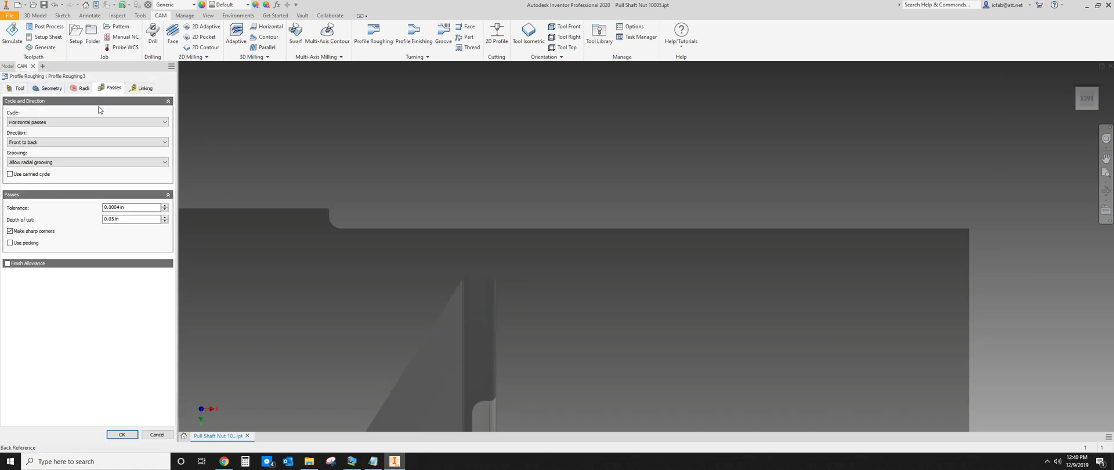
pyautogui.click(80, 89)
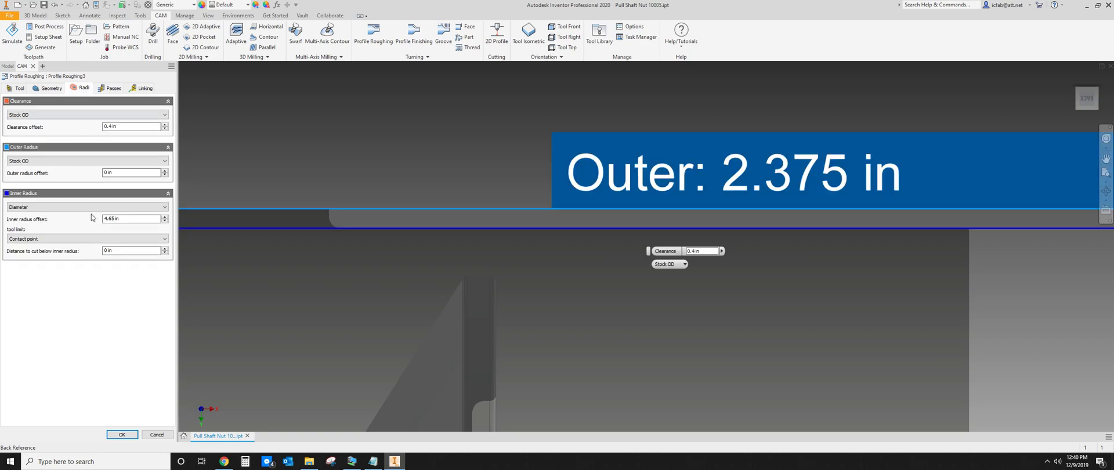
pyautogui.click(156, 435)
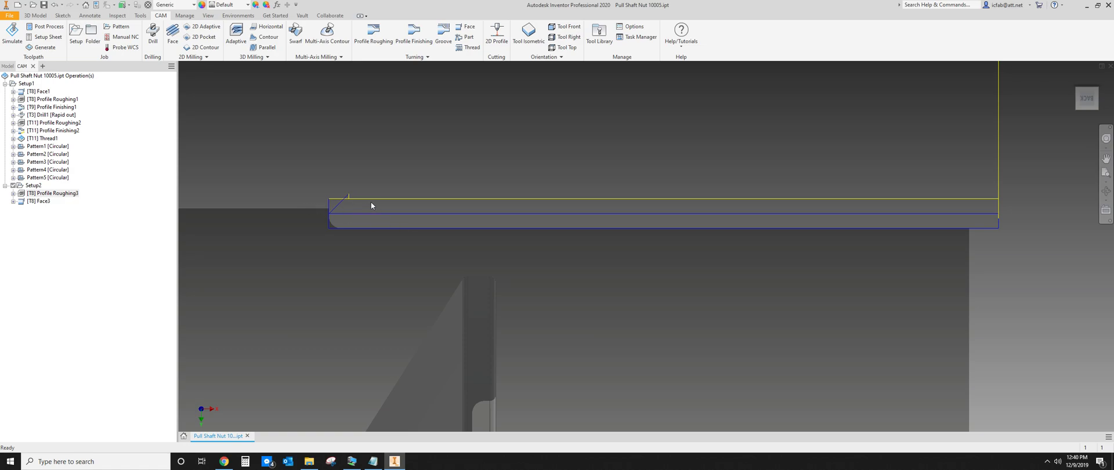
# Compare the roughing passes of Profile Roughing3 along the stock's outer diameter with the facing passes of Face3
pyautogui.scroll(-4, 362, 205)
pyautogui.scroll(2, 370, 250)
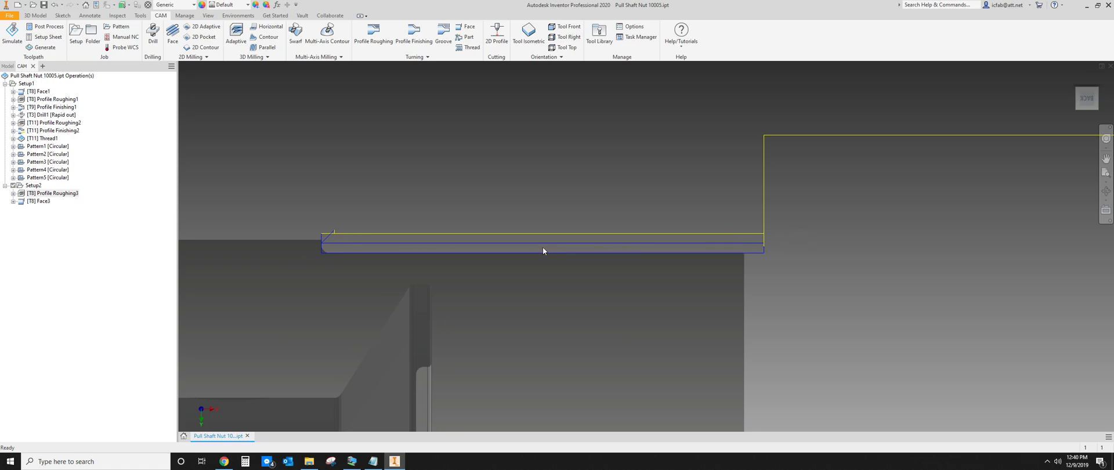
pyautogui.scroll(-2, 406, 239)
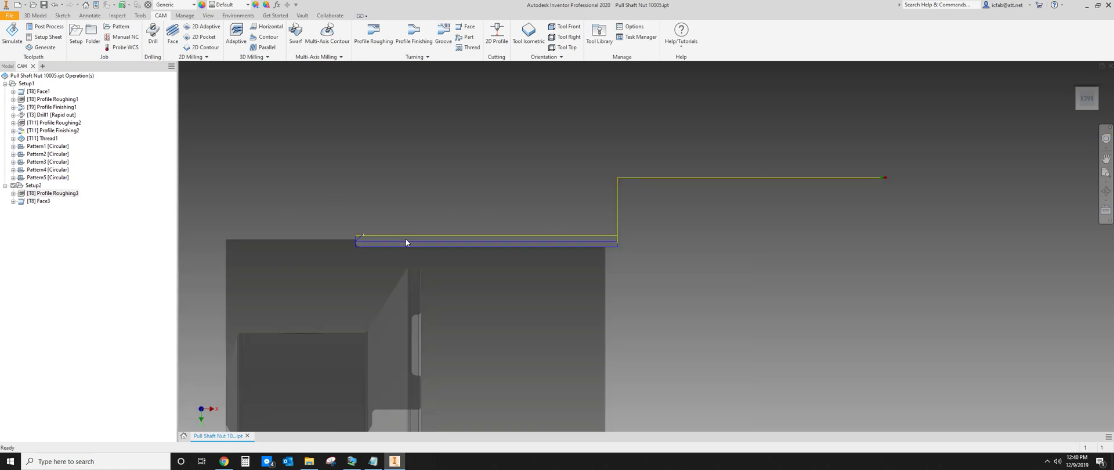
pyautogui.scroll(1, 461, 238)
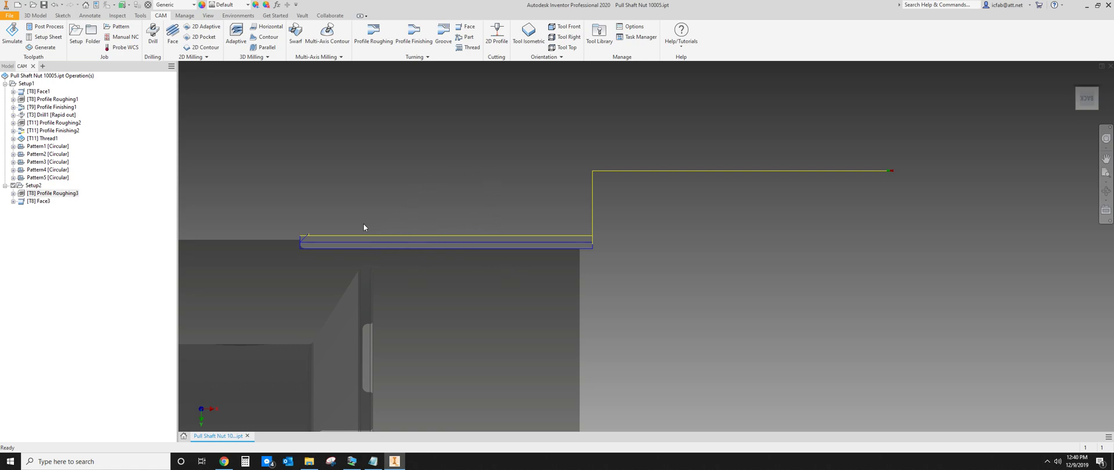
pyautogui.click(39, 202)
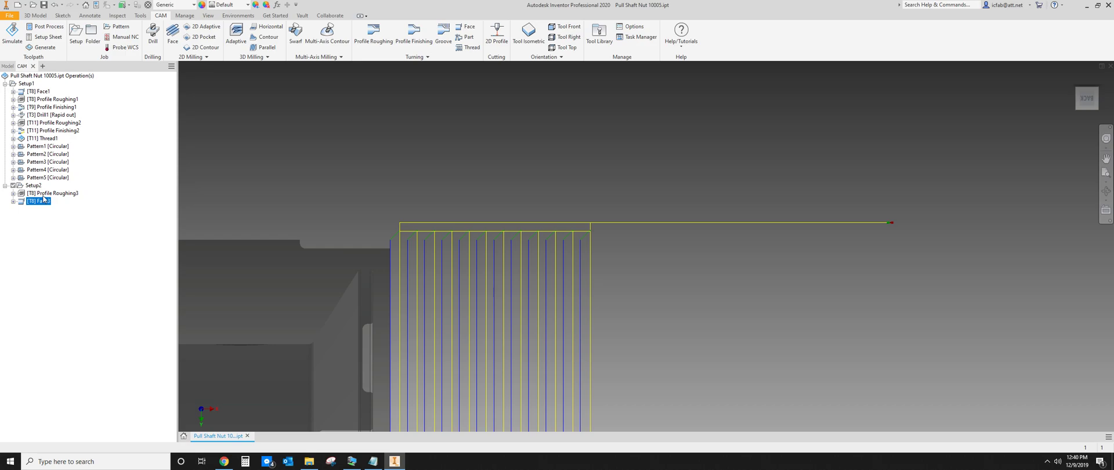
pyautogui.click(43, 196)
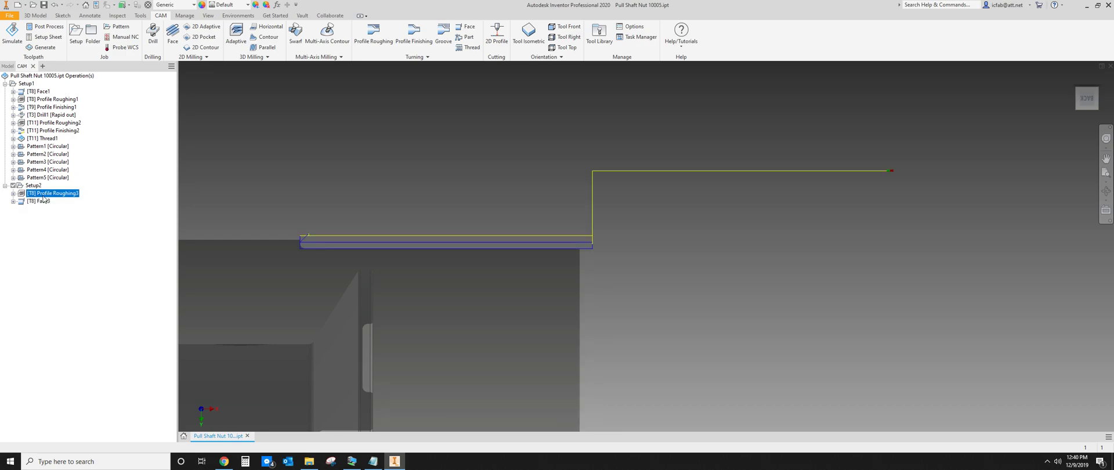